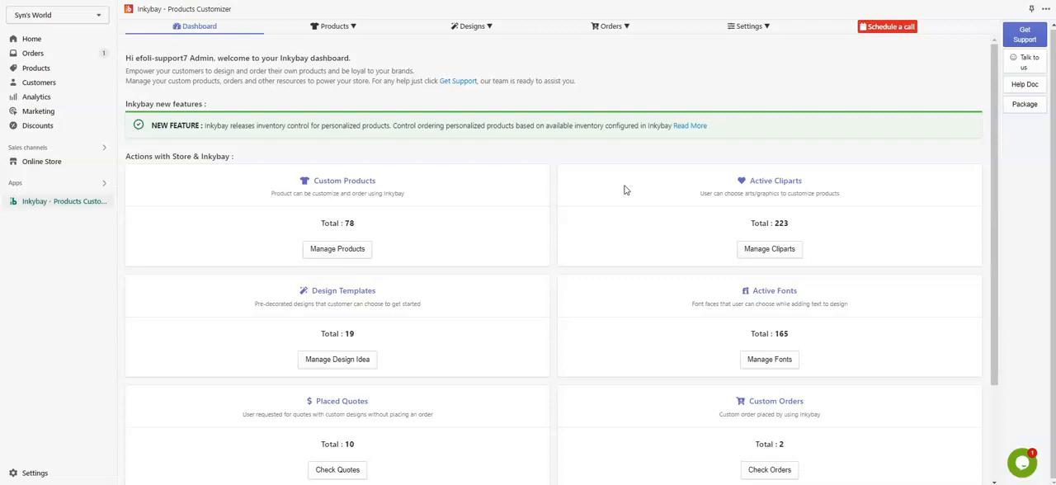
Make the Beer Stein 22oz. product customizable and open the printing types for editing.
click(334, 29)
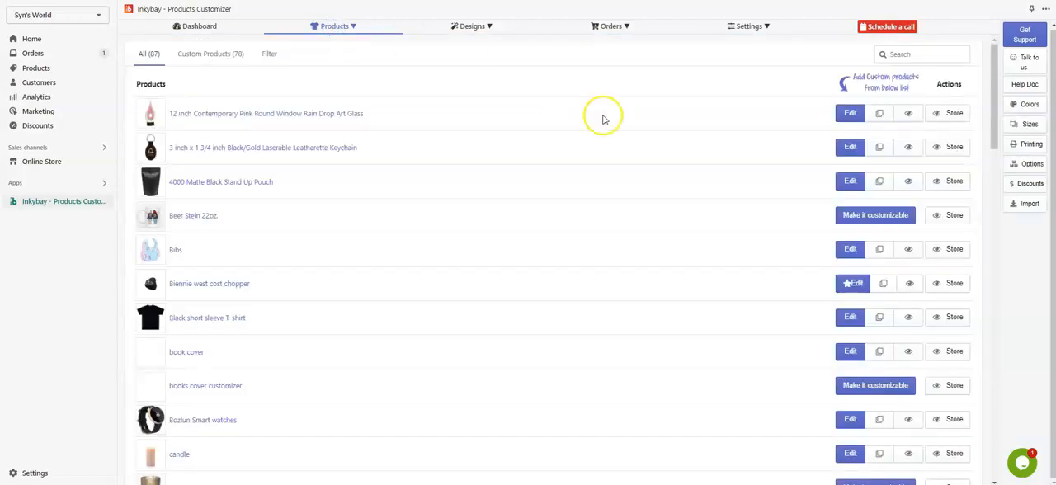
click(868, 224)
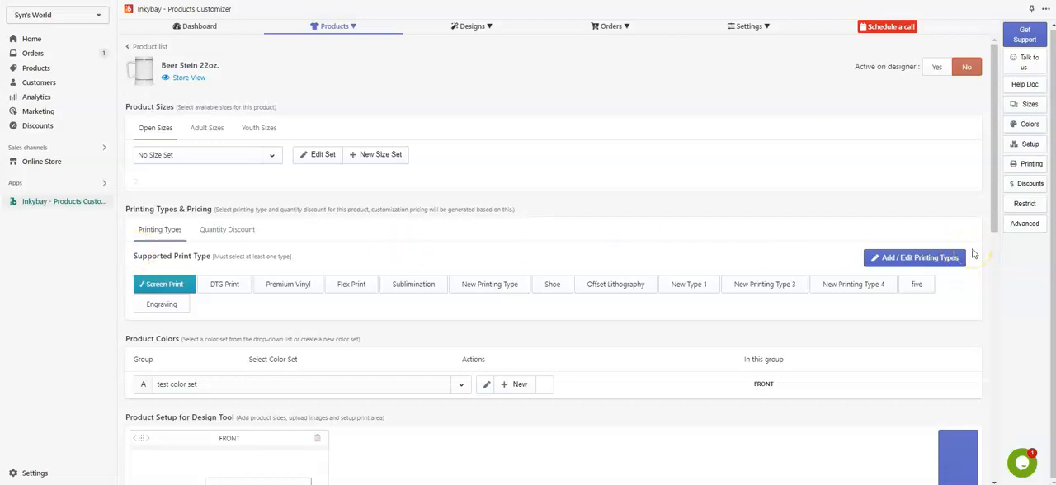
click(908, 262)
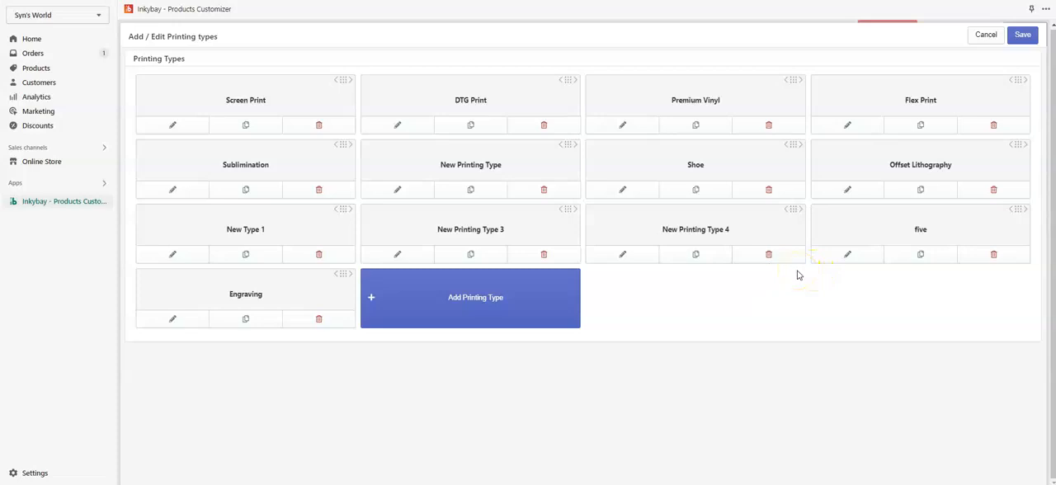
Add a new printing type and name it "test".
click(480, 310)
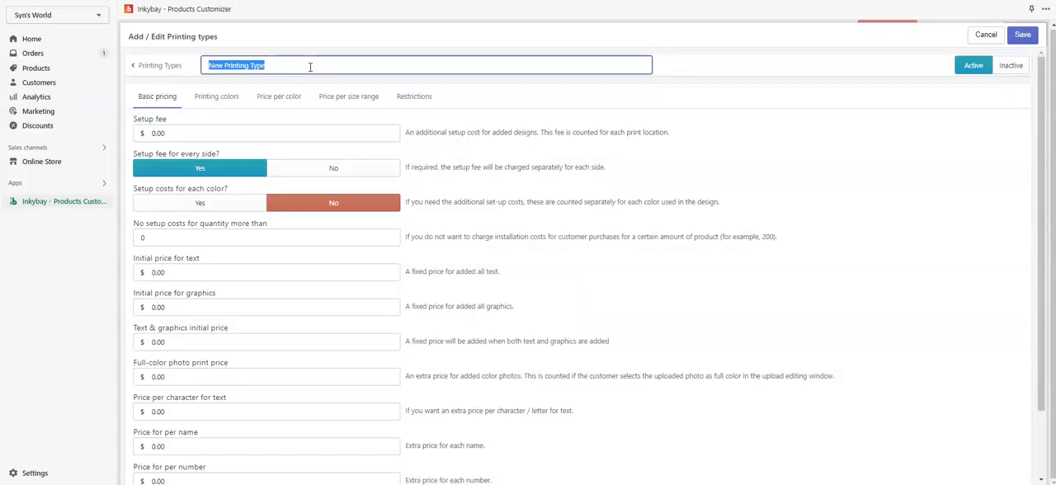
text(test)
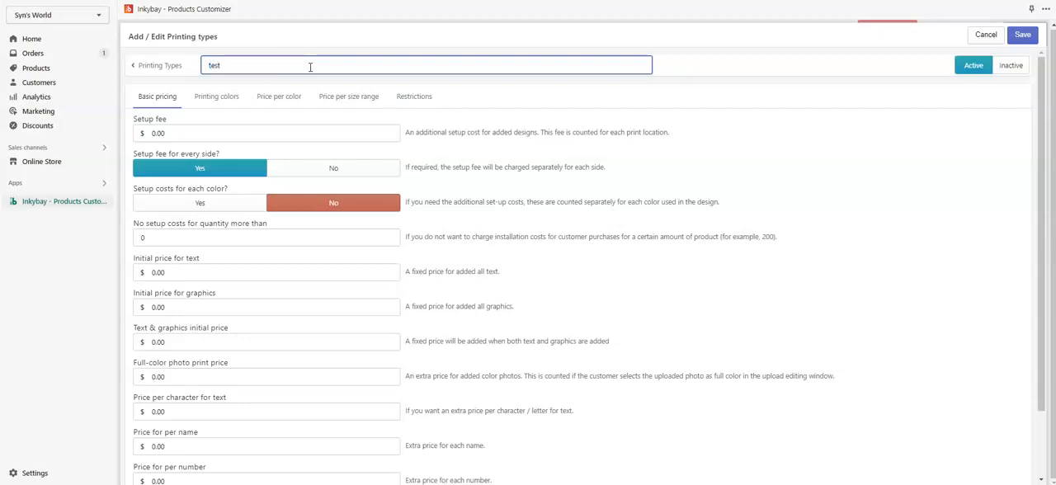
click(490, 111)
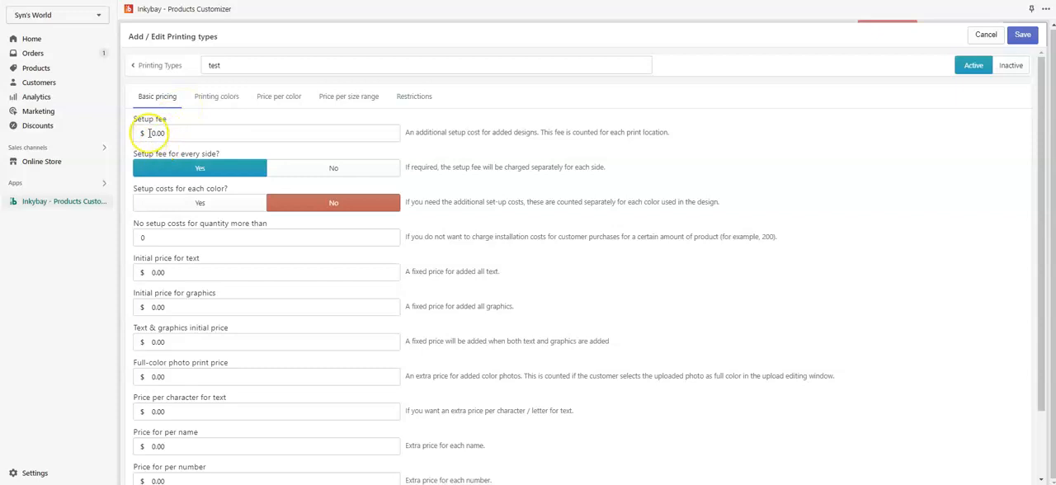
Set the printing type's setup fee to $10.
drag(209, 132, 135, 132)
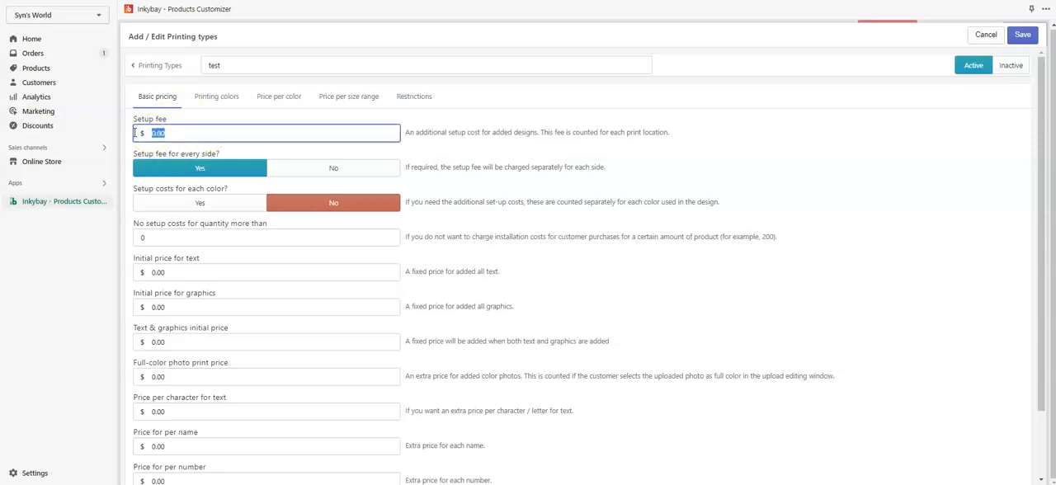
text(10)
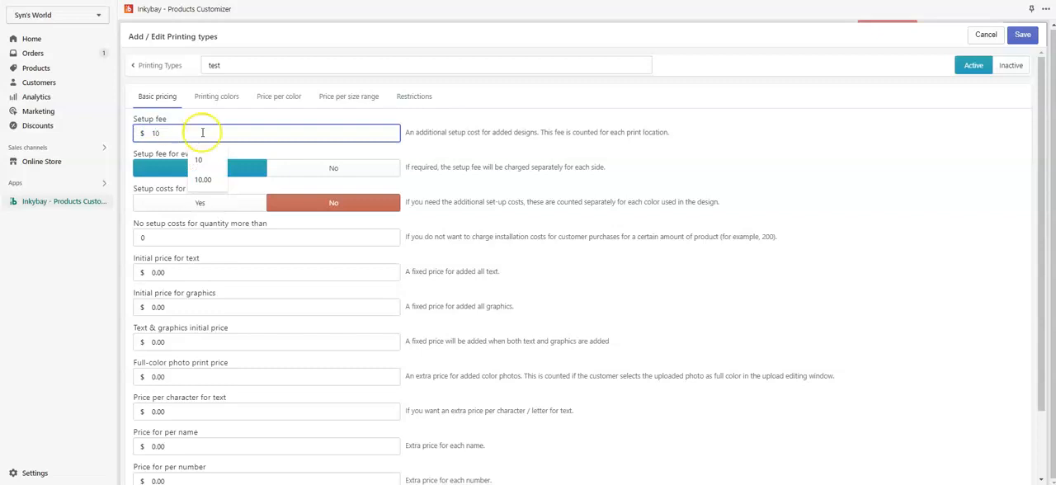
click(448, 136)
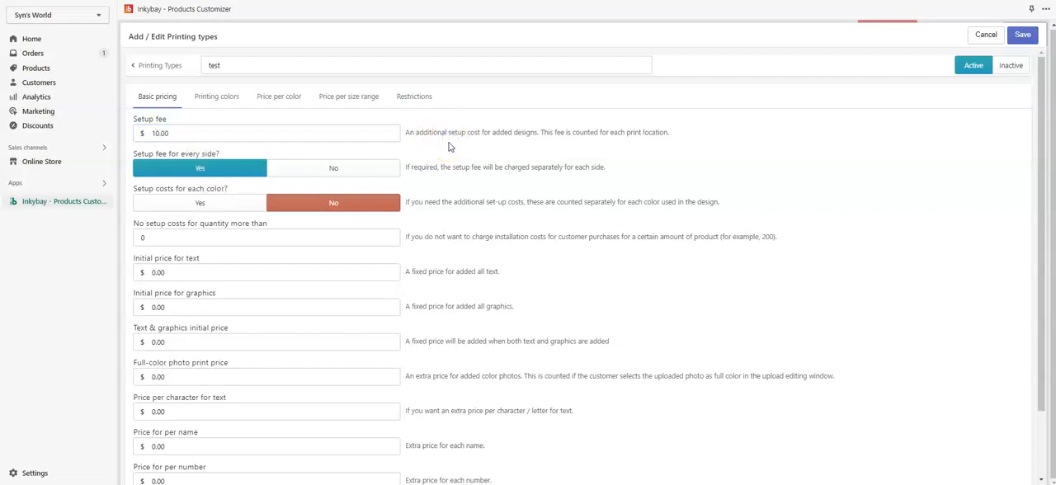
Set both the setup fee for every side and the setup costs for each color to No.
click(241, 133)
click(194, 170)
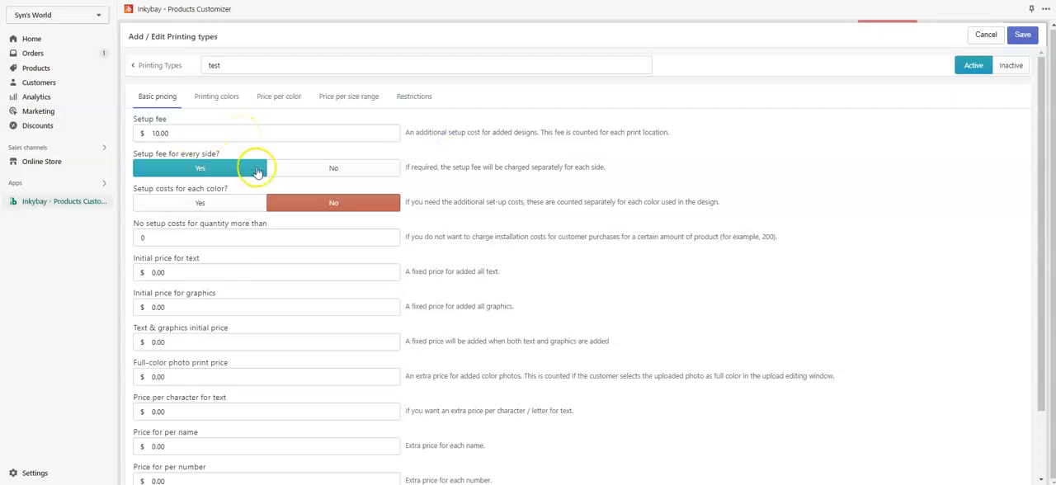
click(207, 160)
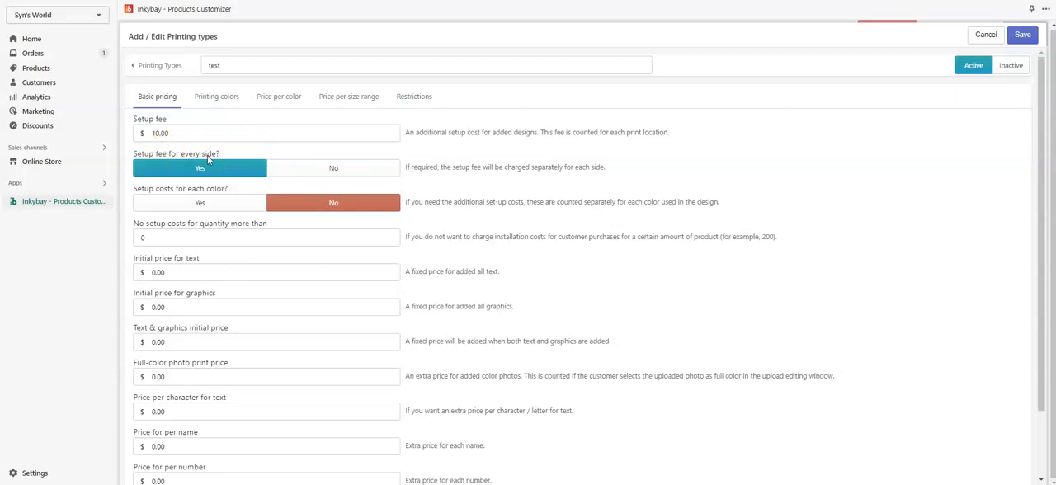
click(365, 175)
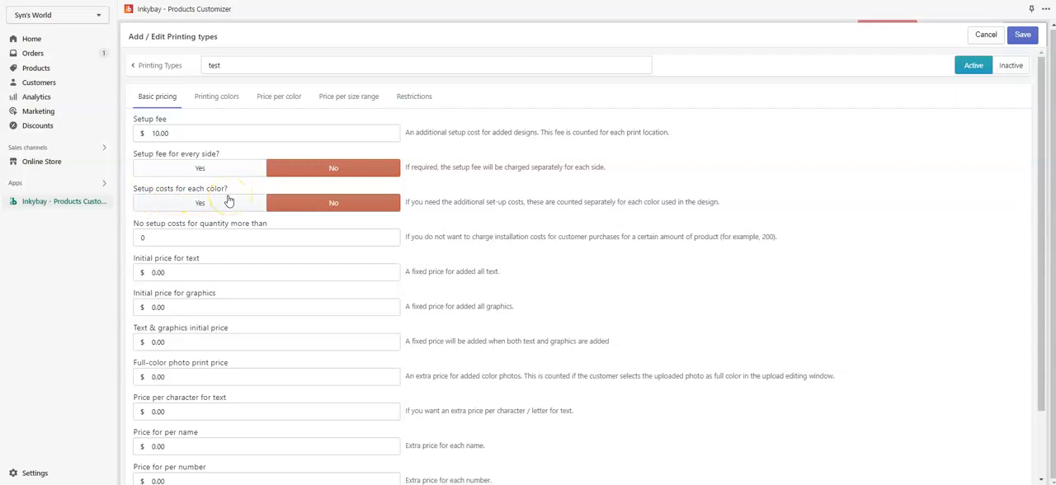
click(198, 204)
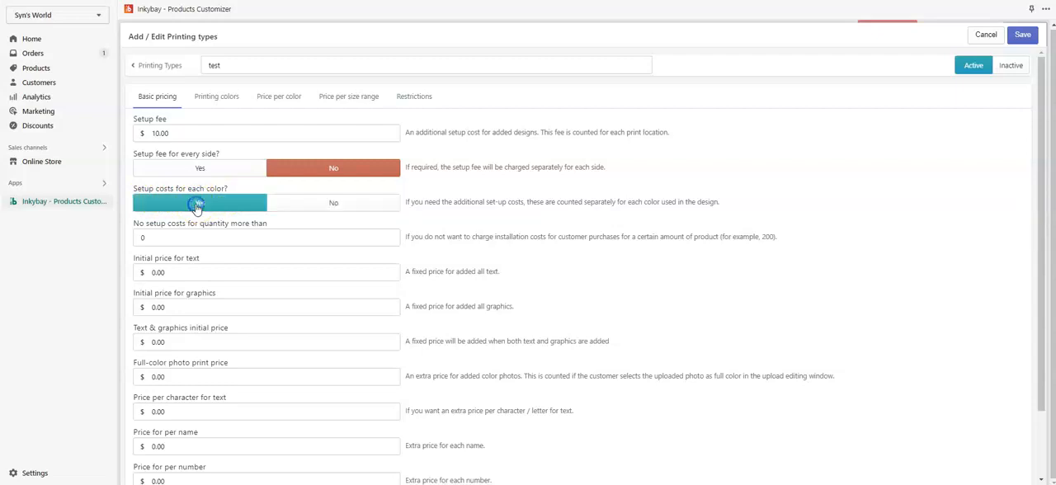
click(361, 208)
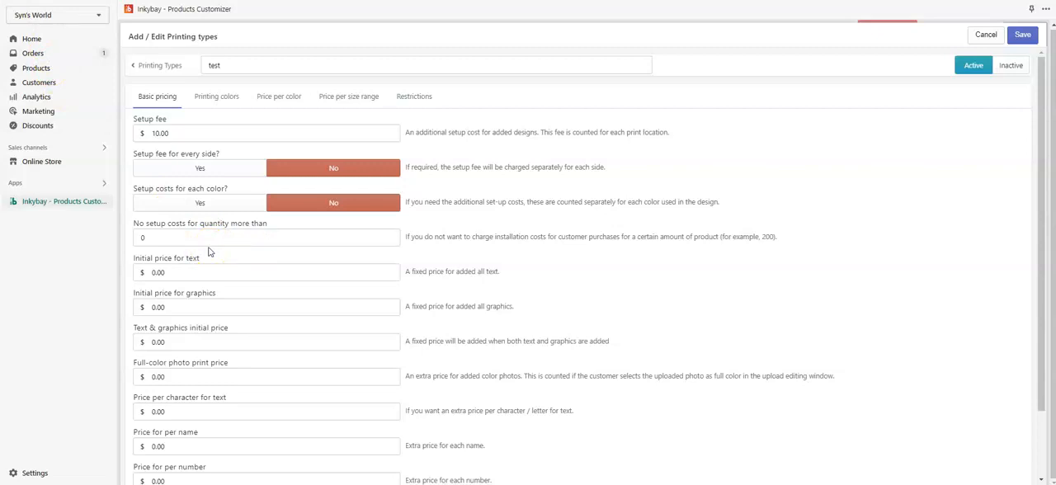
Waive the setup costs for quantities of more than 100.
click(166, 238)
click(166, 237)
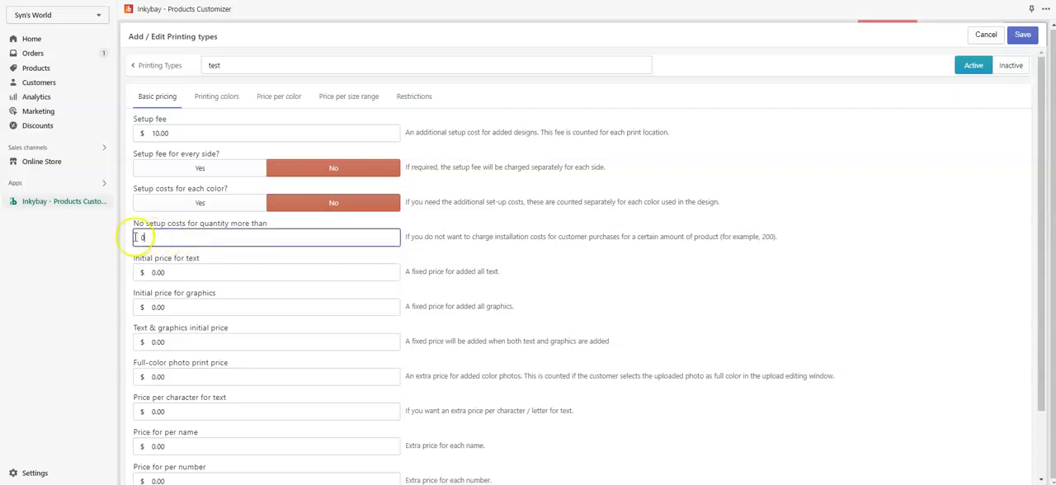
key(BackSpace)
text(100)
click(211, 256)
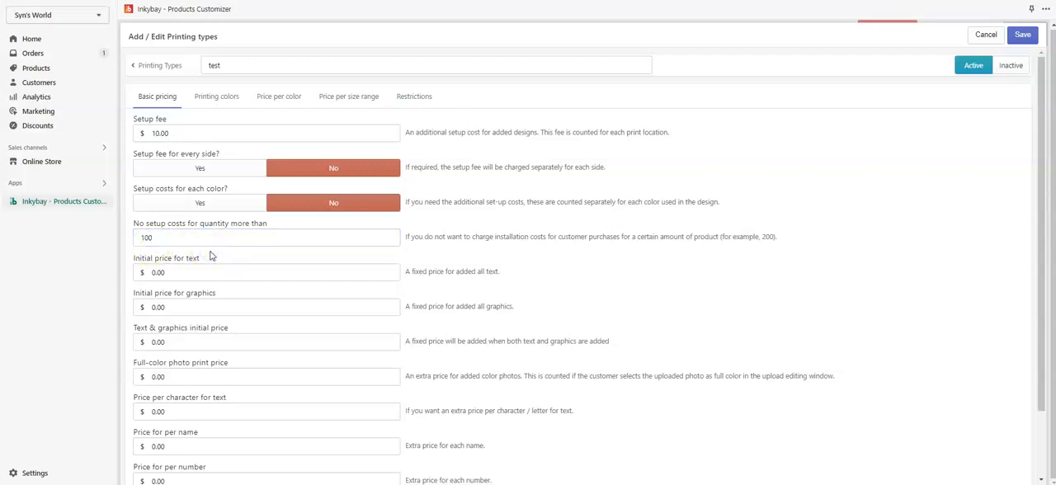
Set the initial price for text to $1 and the initial price for graphics to $1.50.
scroll(211, 256, down, 1)
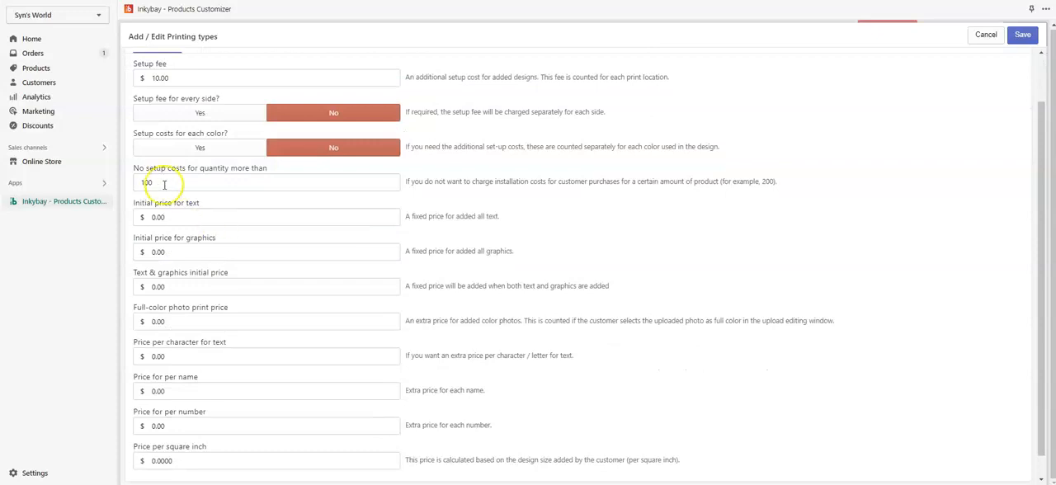
click(194, 218)
drag(194, 218, 147, 217)
text(1)
click(479, 245)
drag(170, 257, 151, 258)
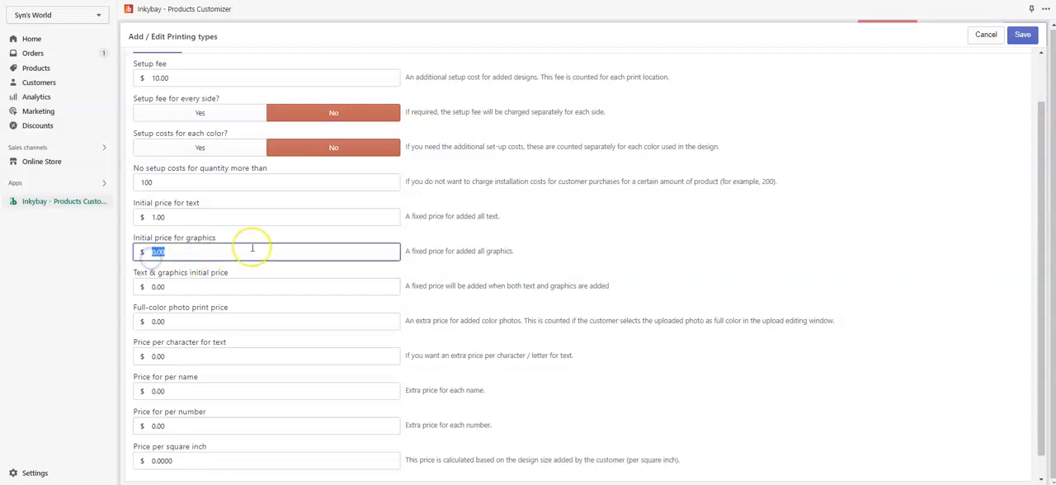
text(1.50)
Set the combined text and graphics initial price to $2.50.
scroll(295, 271, down, 1)
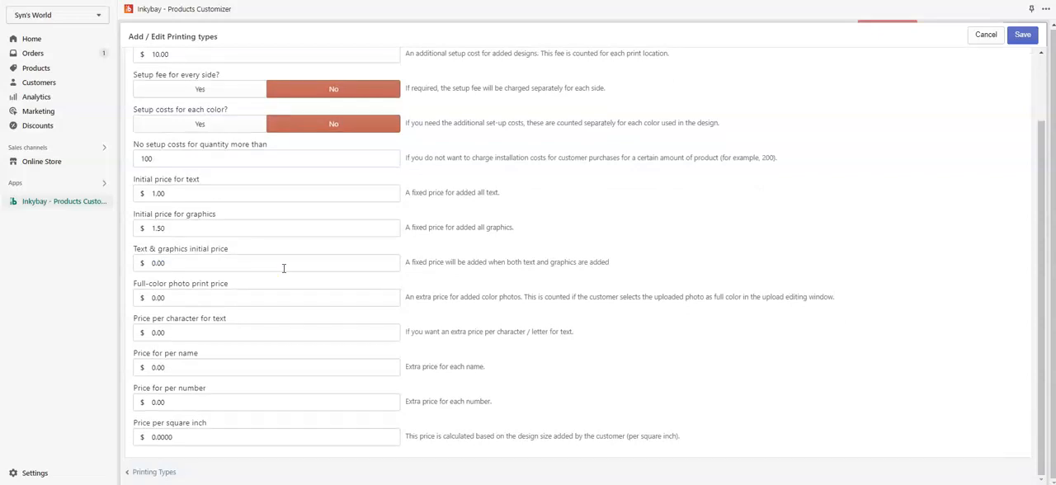
click(156, 264)
drag(177, 263, 141, 264)
text(2.50)
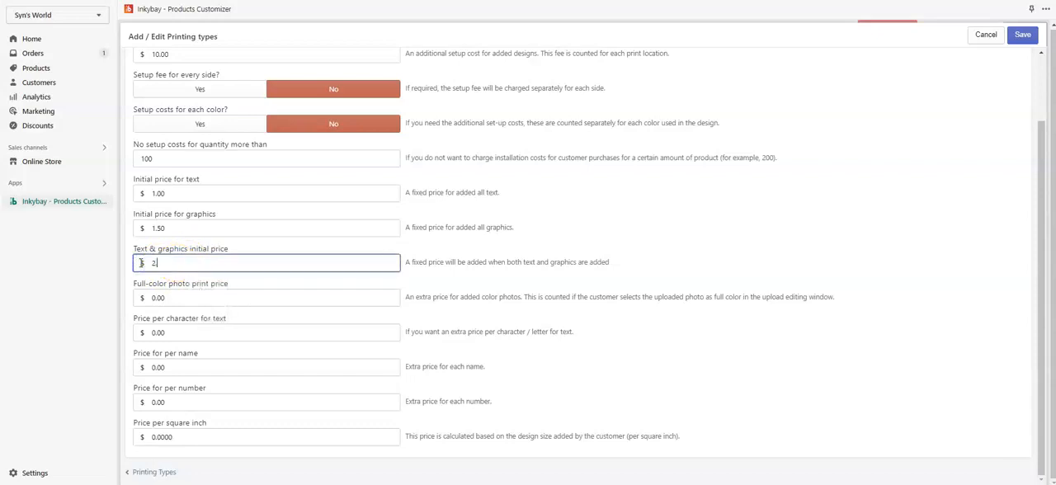
click(234, 247)
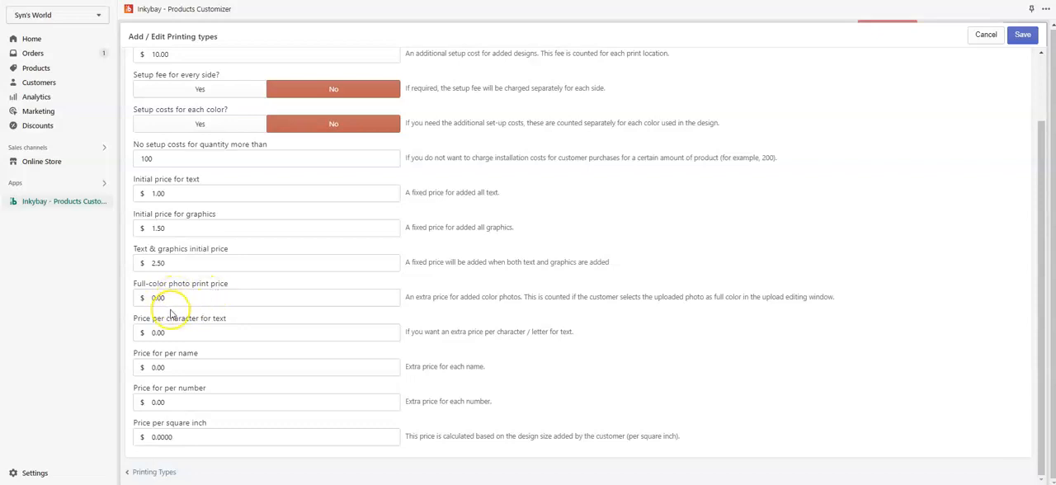
Review the price options for full-color photo printing, text characters, names, numbers and square inches.
drag(183, 302, 142, 301)
click(239, 330)
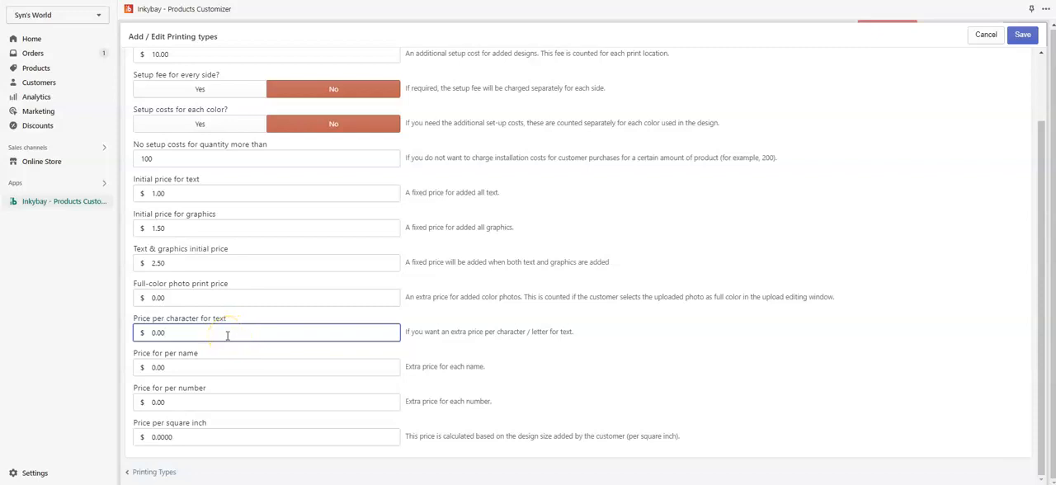
click(142, 394)
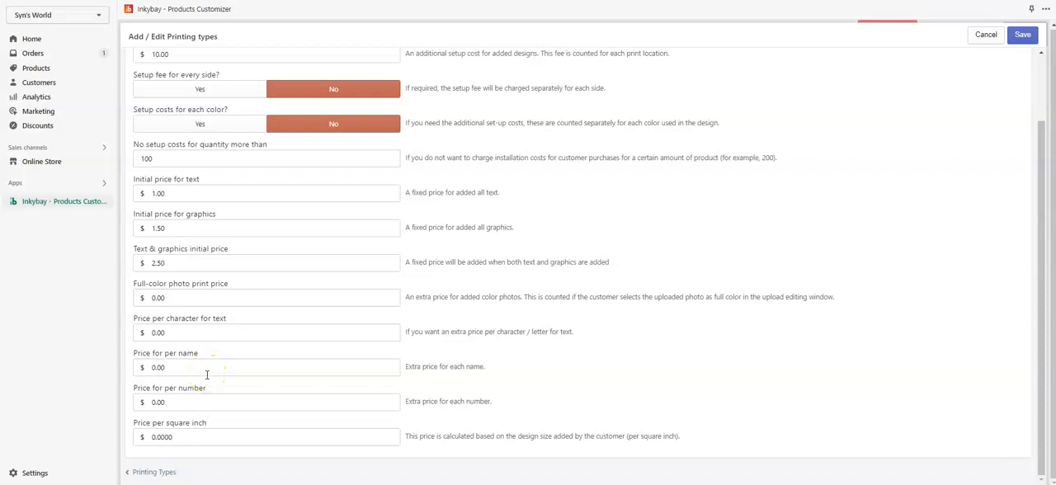
click(143, 368)
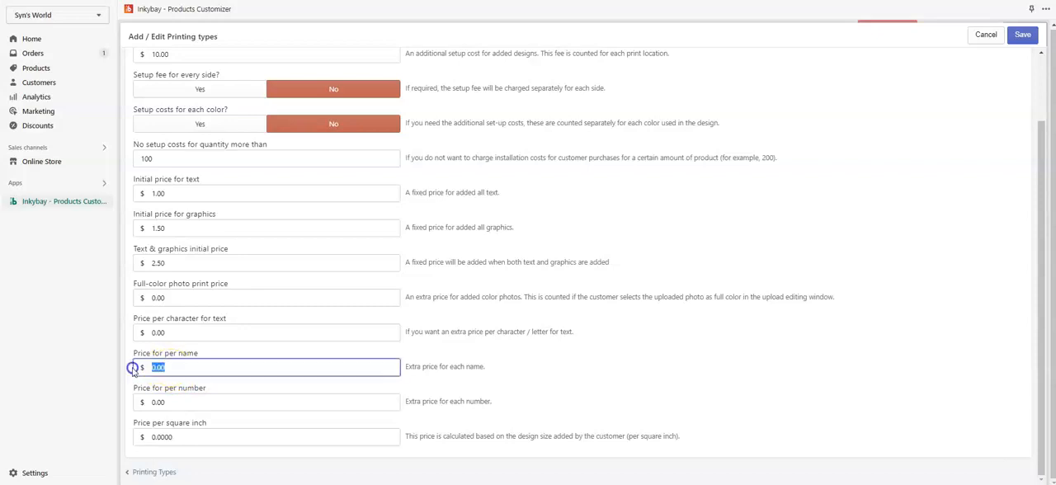
click(143, 402)
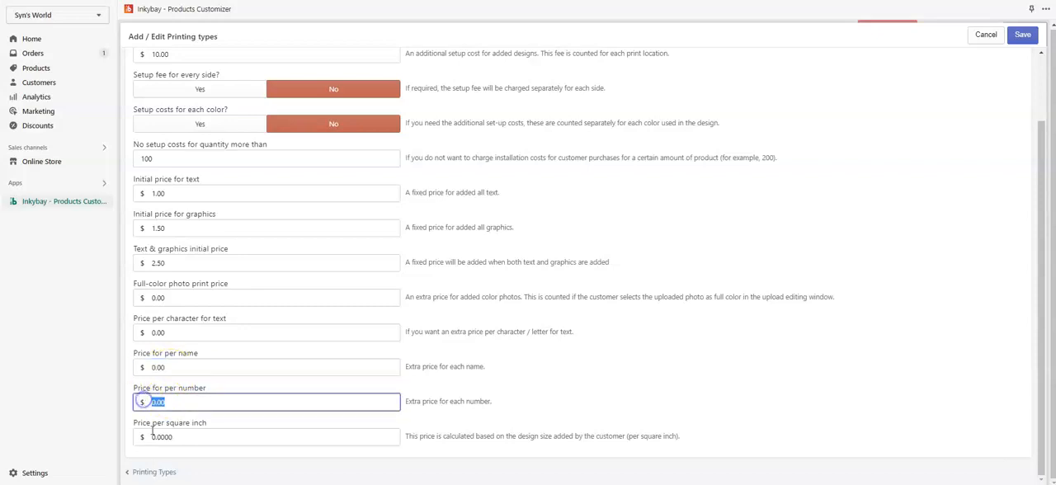
click(198, 436)
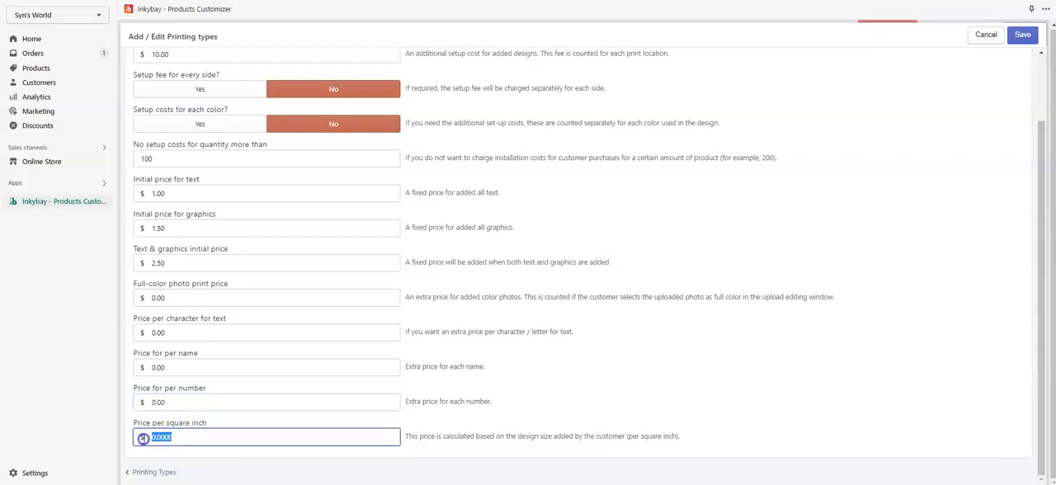
click(197, 445)
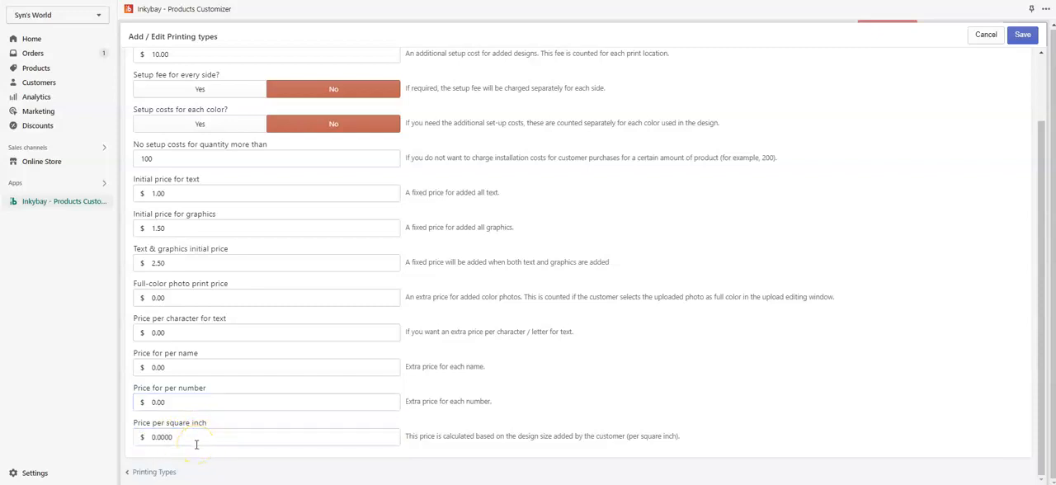
click(196, 445)
Open the printing color settings of the test printing type.
scroll(196, 445, up, 2)
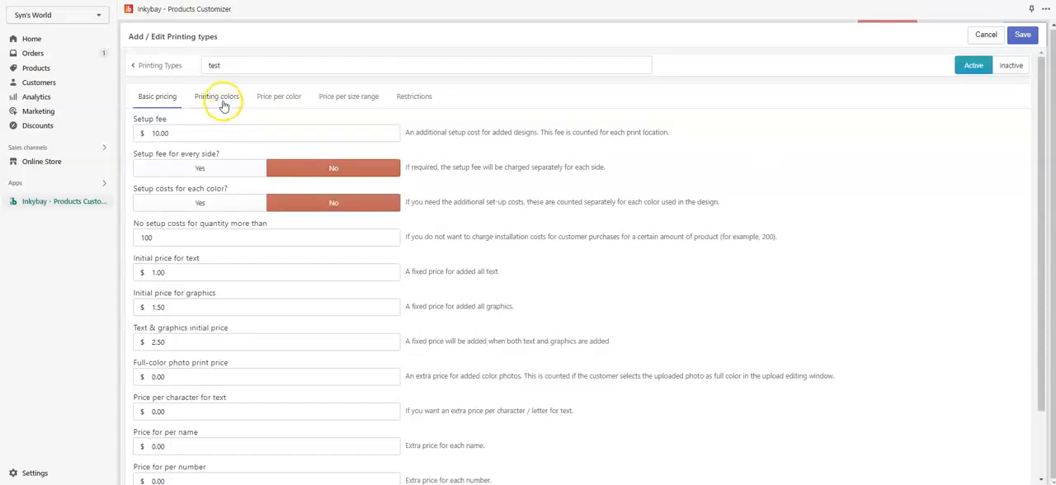
click(223, 104)
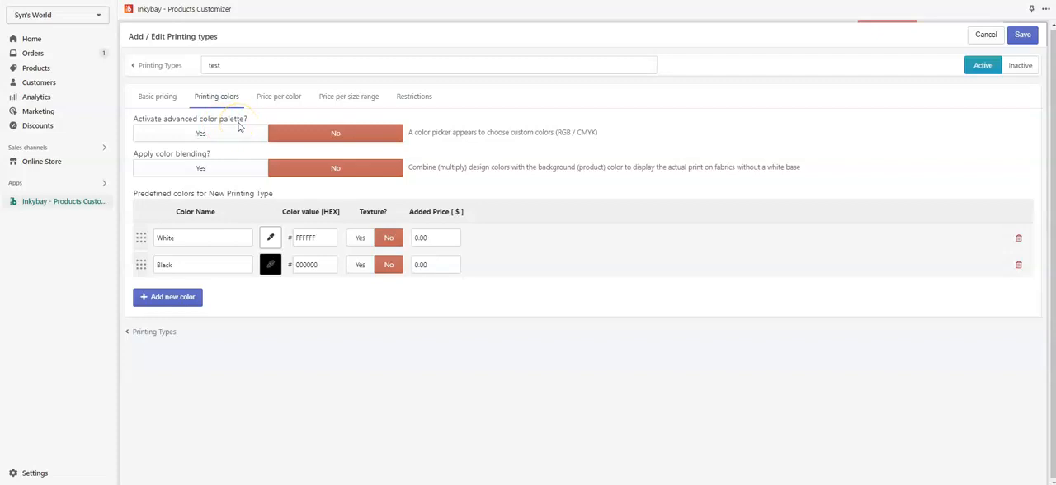
Try the advanced color palette setting and view its color picker for text in the storefront designer.
click(200, 134)
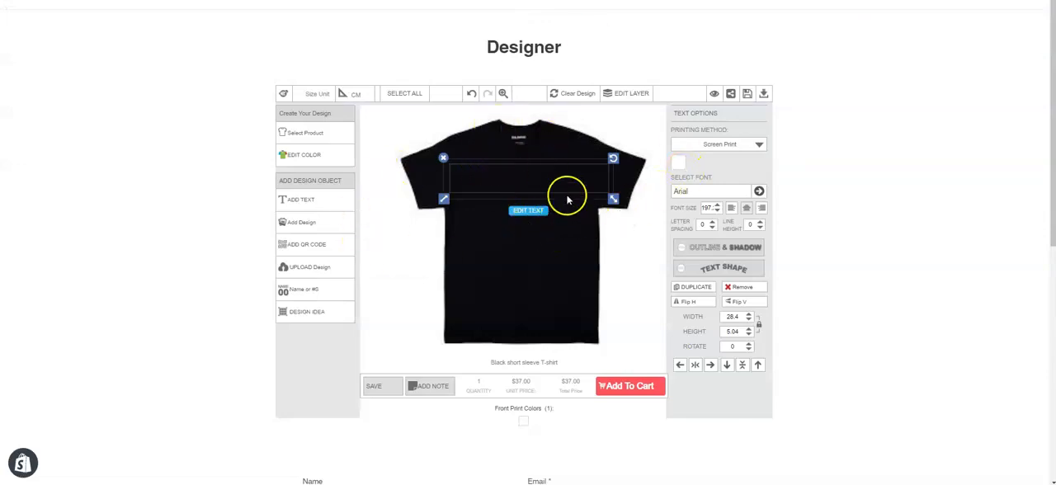
click(676, 163)
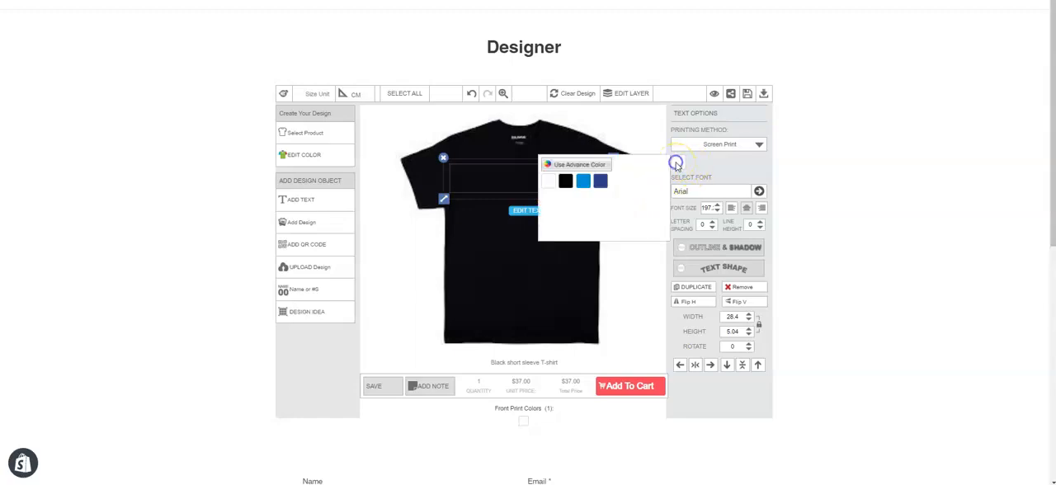
click(588, 165)
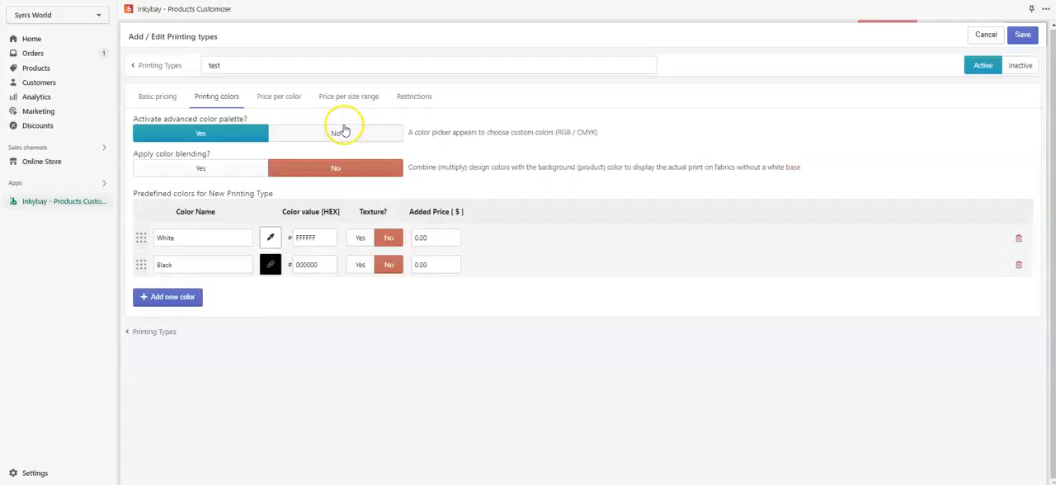
click(343, 135)
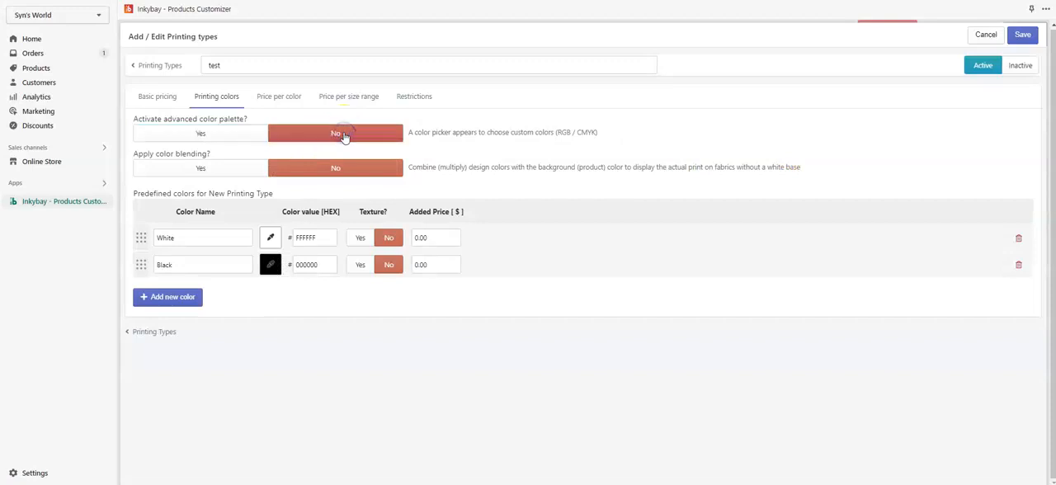
Enable color blending so design colors are combined with the product's background color.
click(224, 167)
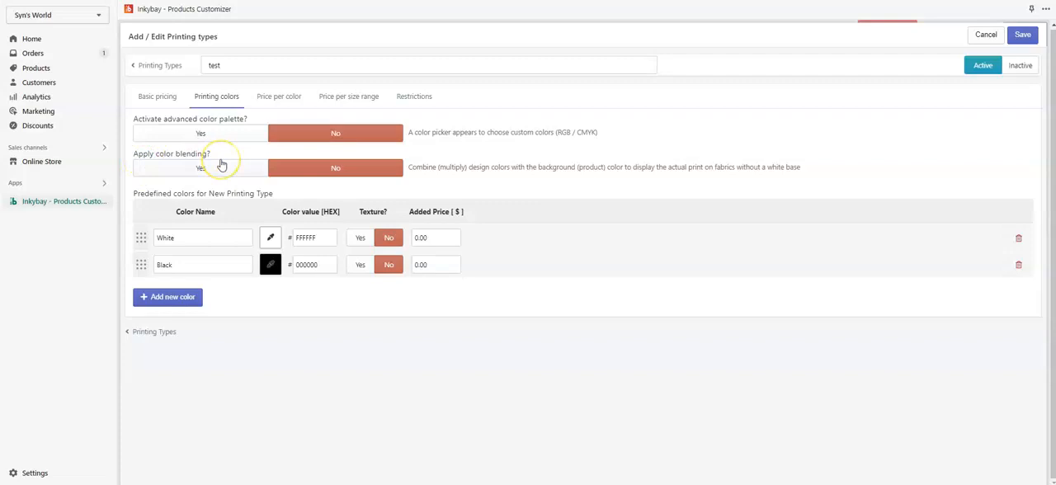
click(231, 171)
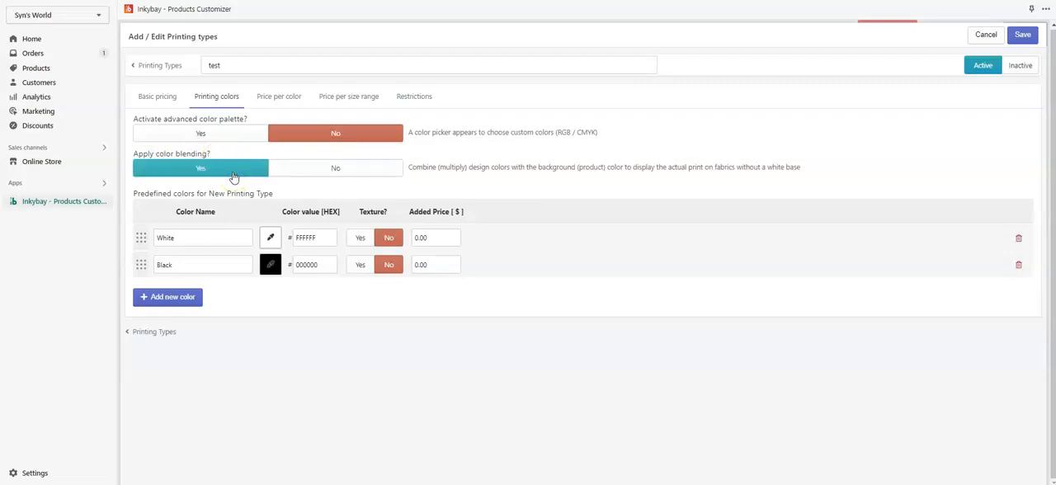
click(243, 178)
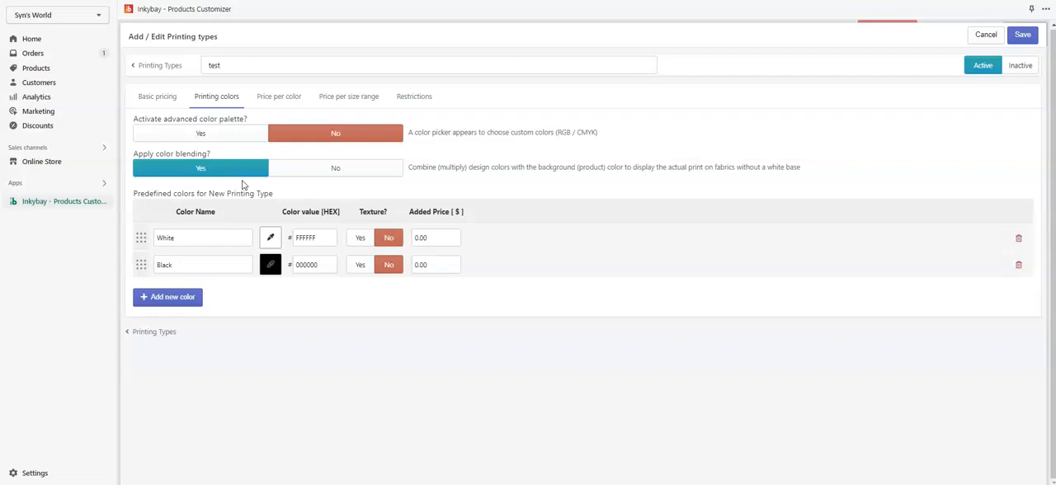
Turn off color blending and add a new color to the predefined colors.
click(359, 173)
click(359, 171)
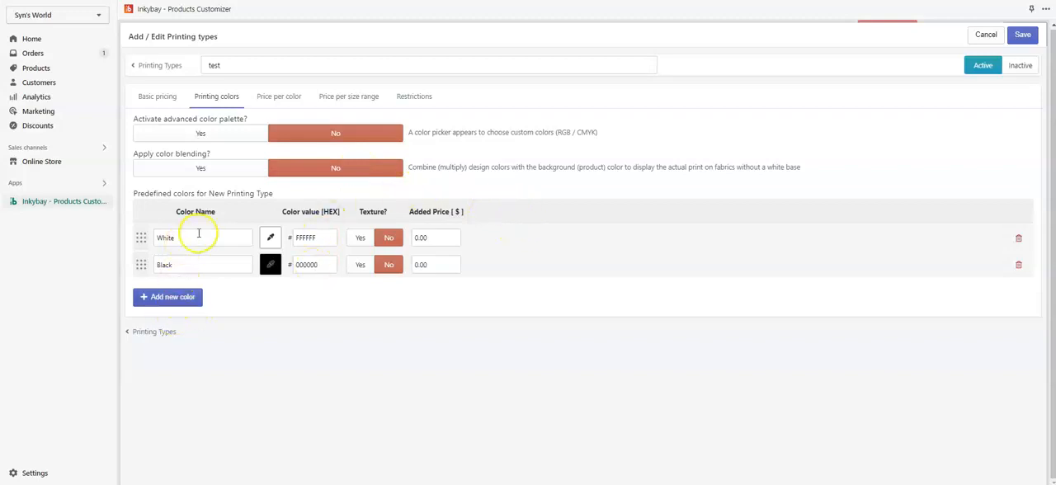
click(162, 306)
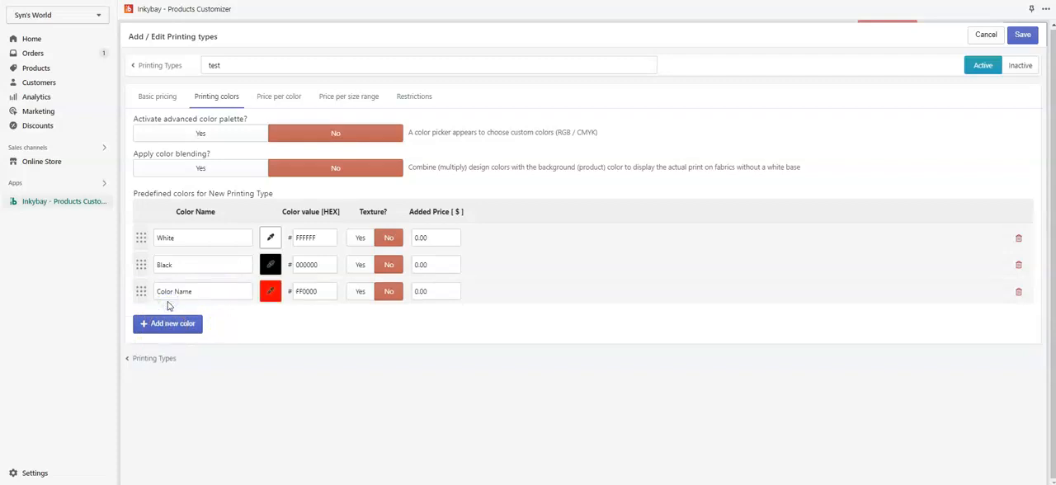
Replace the predefined White color with Dark Orange from the orange colors.
click(271, 239)
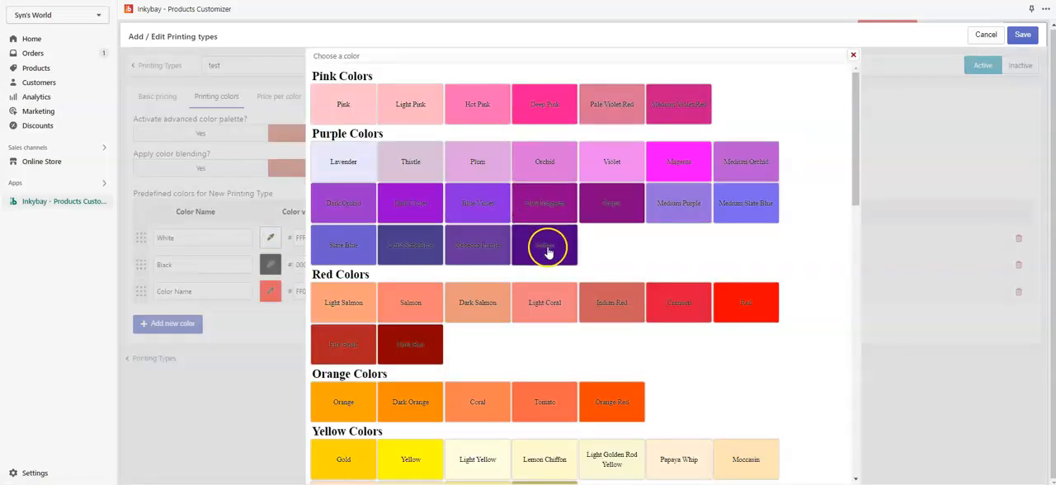
scroll(547, 253, down, 3)
scroll(547, 253, up, 3)
scroll(547, 252, down, 3)
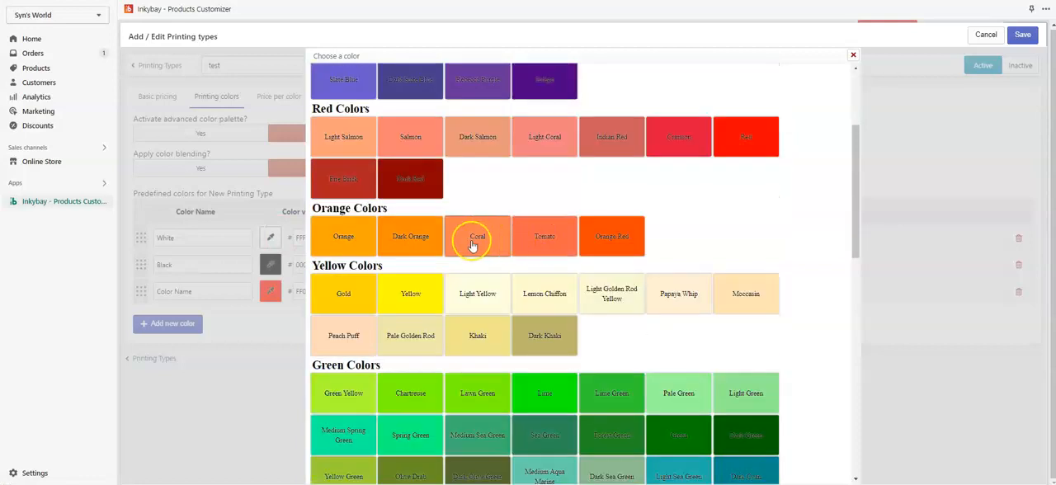
click(407, 245)
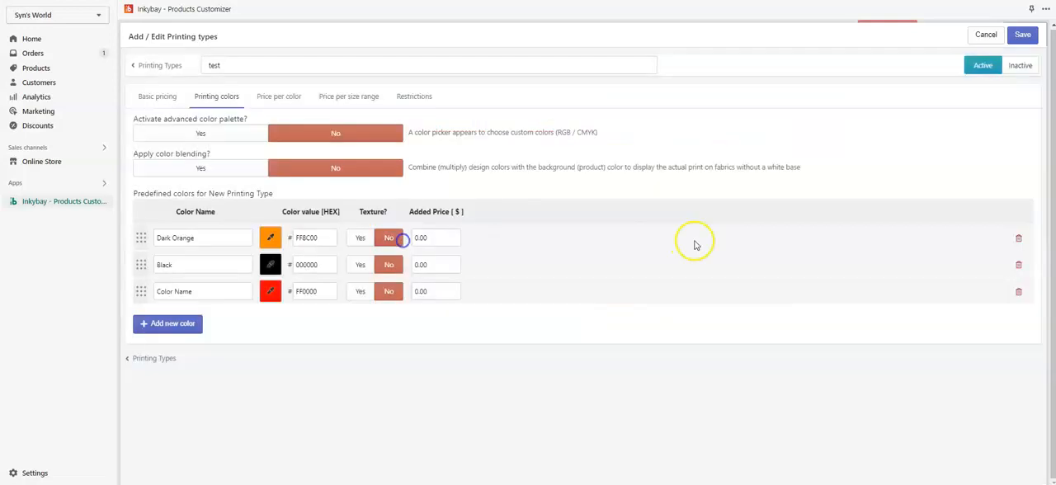
Set the added price of the Black color to $1.00.
click(439, 267)
click(437, 267)
text(1)
click(512, 267)
click(435, 264)
click(600, 280)
Try the texture option on another newly added color, then delete that color from the list.
click(177, 323)
click(354, 320)
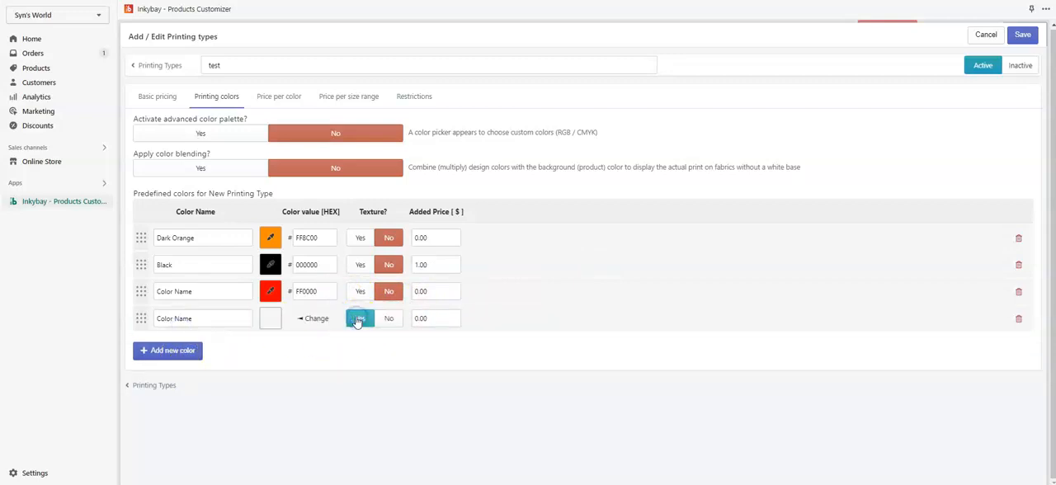
click(271, 322)
click(720, 28)
click(1019, 320)
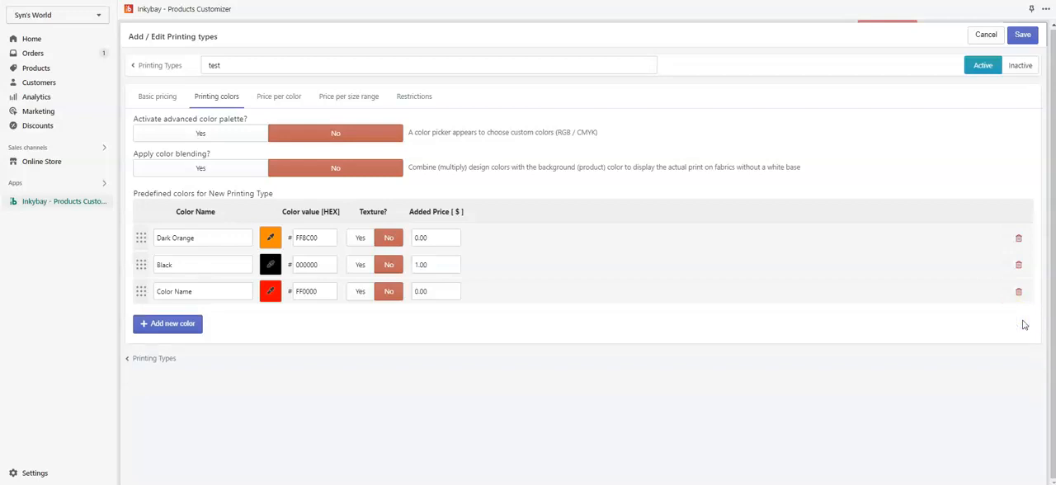
Set the maximum colors per print location to 3 in the price-per-color settings.
click(283, 99)
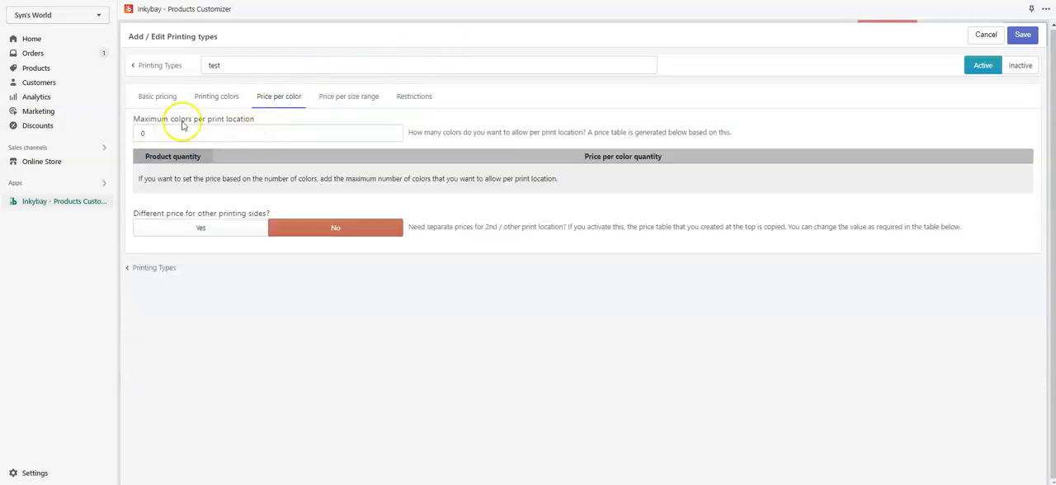
click(296, 137)
text(3)
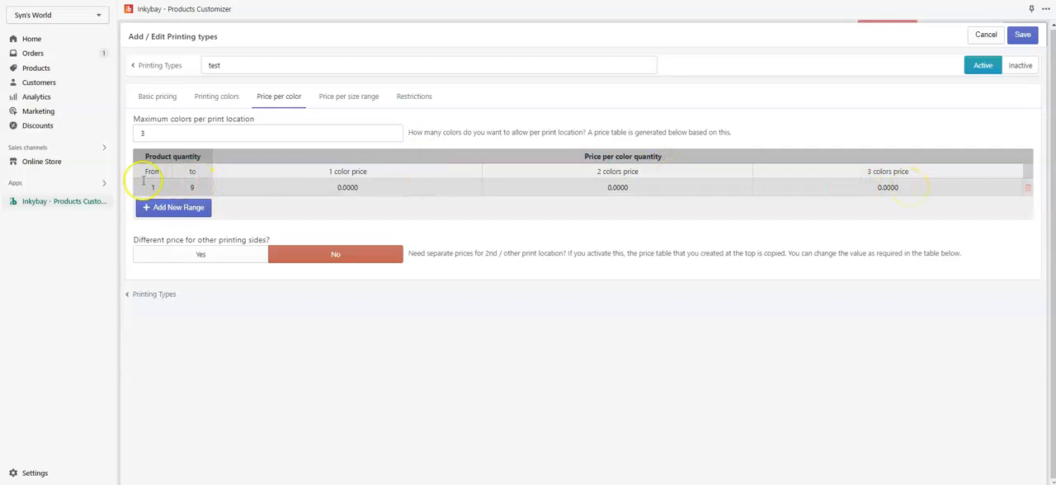
Set the price per color quantity to 1 for one color, 1.5 for two colors and 3 for three colors.
click(354, 187)
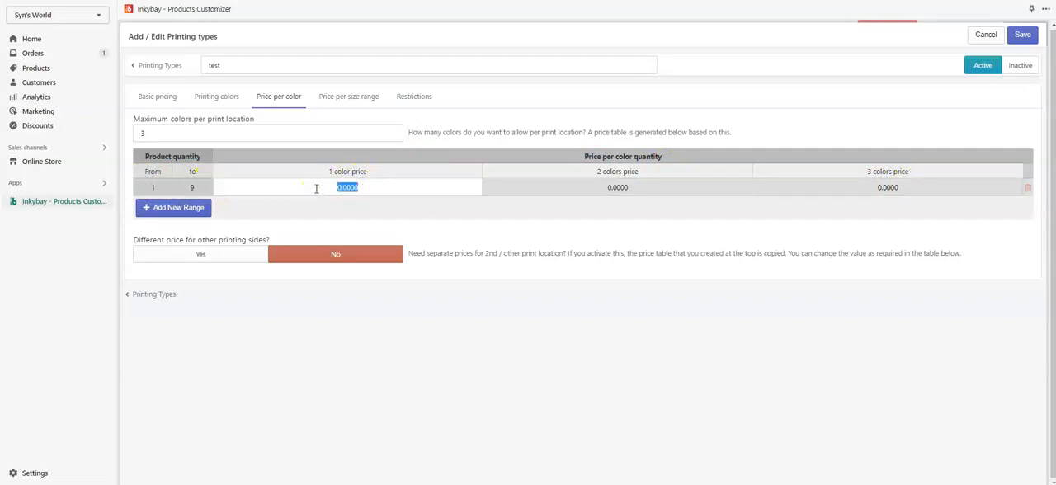
text(1)
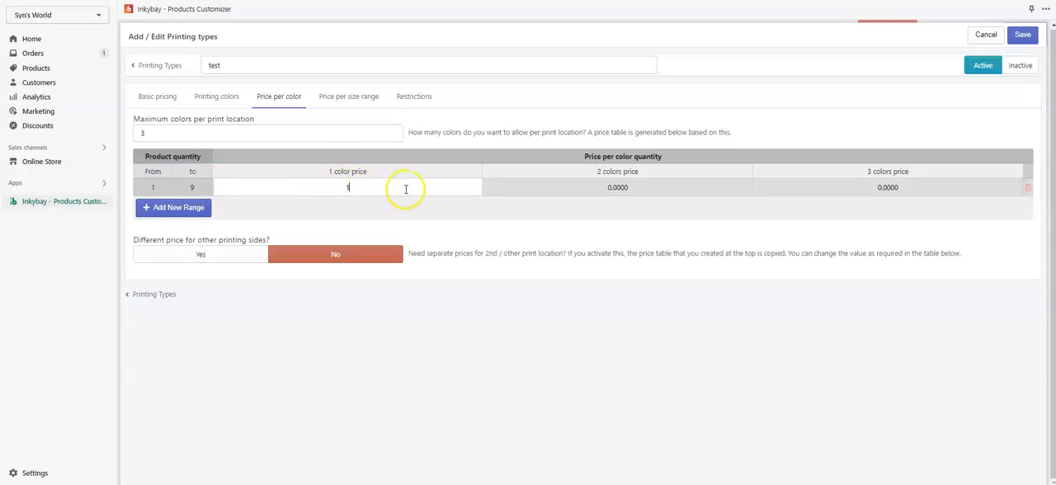
click(410, 218)
click(646, 187)
text(1.5)
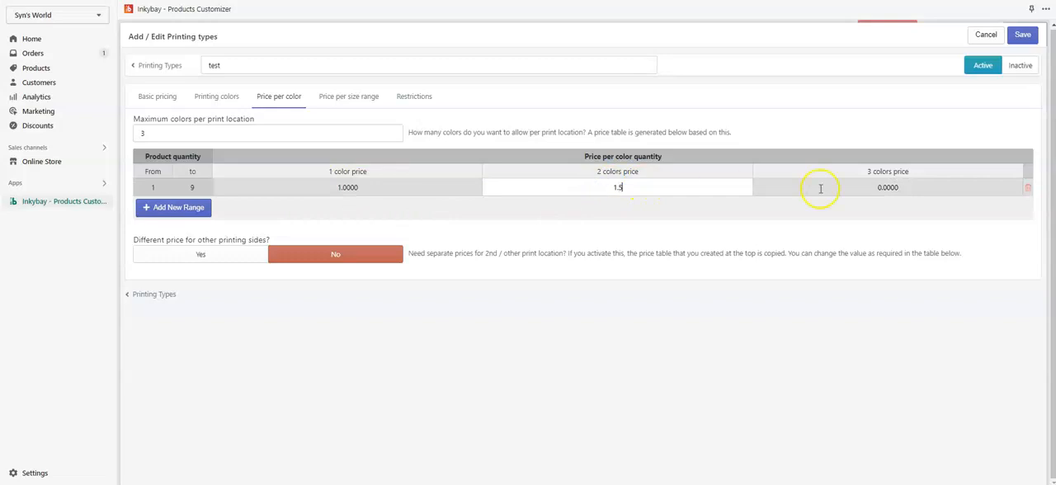
click(829, 187)
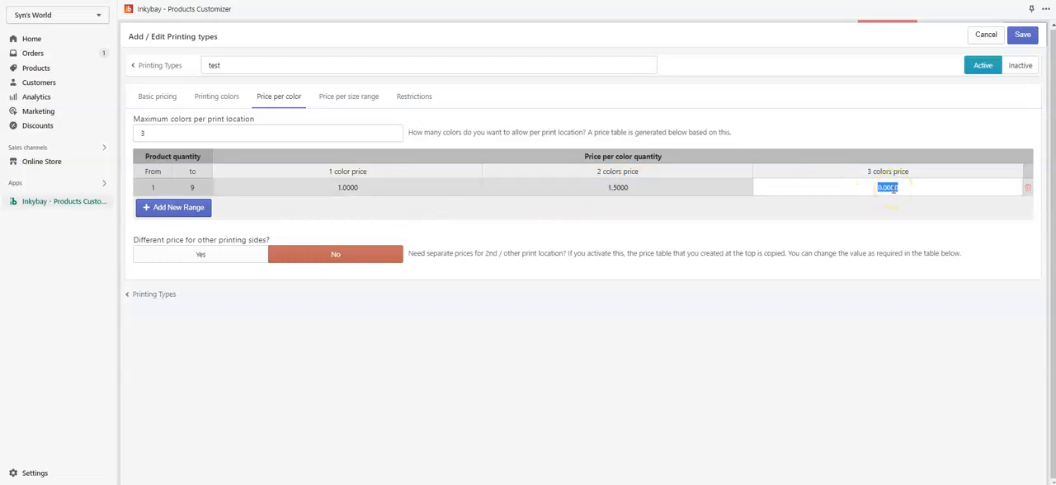
text(3)
click(896, 206)
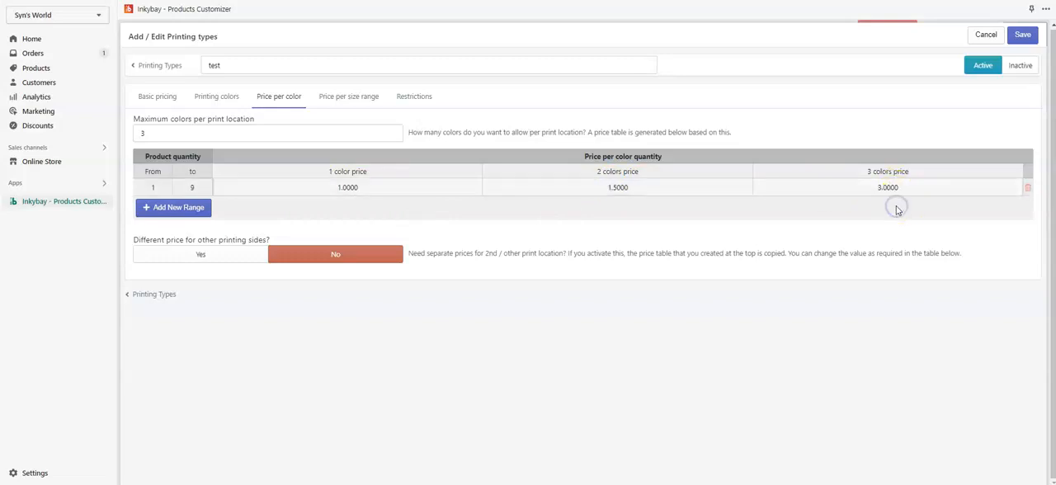
Set the upper limit of the product quantity range in the price-per-color table to 20.
click(208, 187)
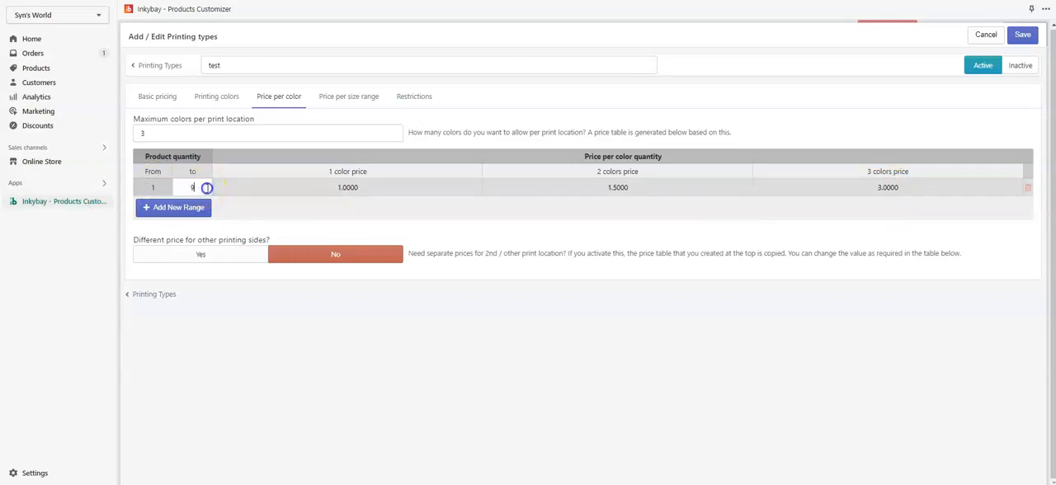
key(BackSpace)
text(20)
click(214, 158)
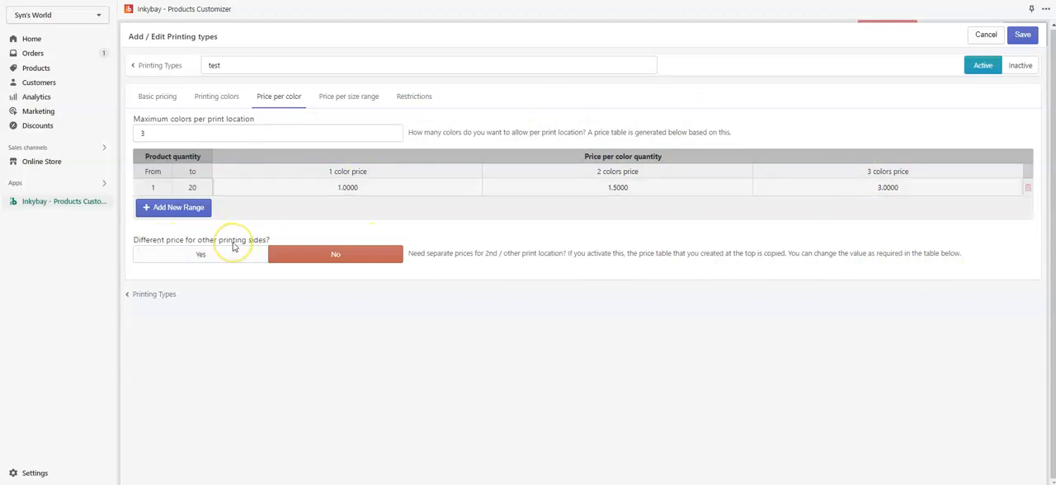
Activate different color prices for other printing sides and set their one-color price to 2.
click(196, 261)
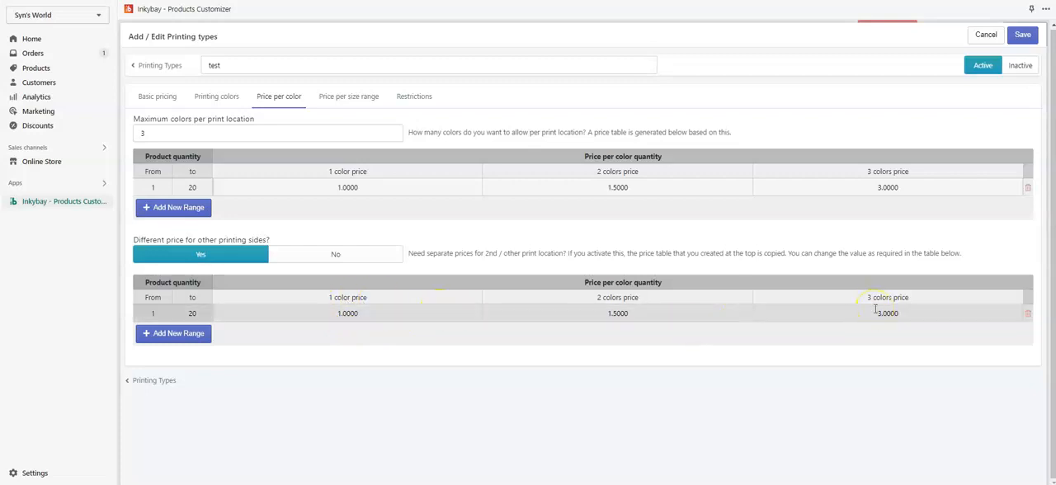
click(367, 315)
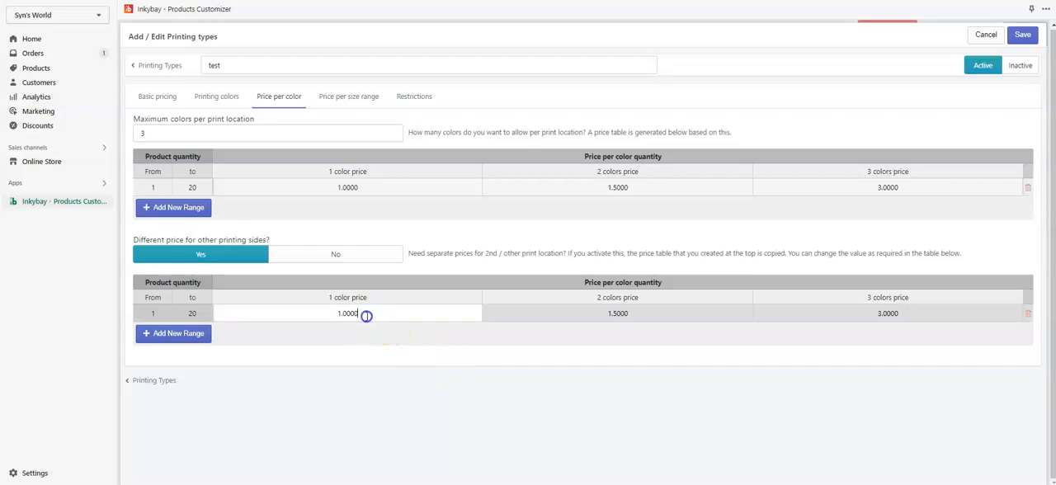
drag(366, 316, 331, 316)
text(2)
click(657, 315)
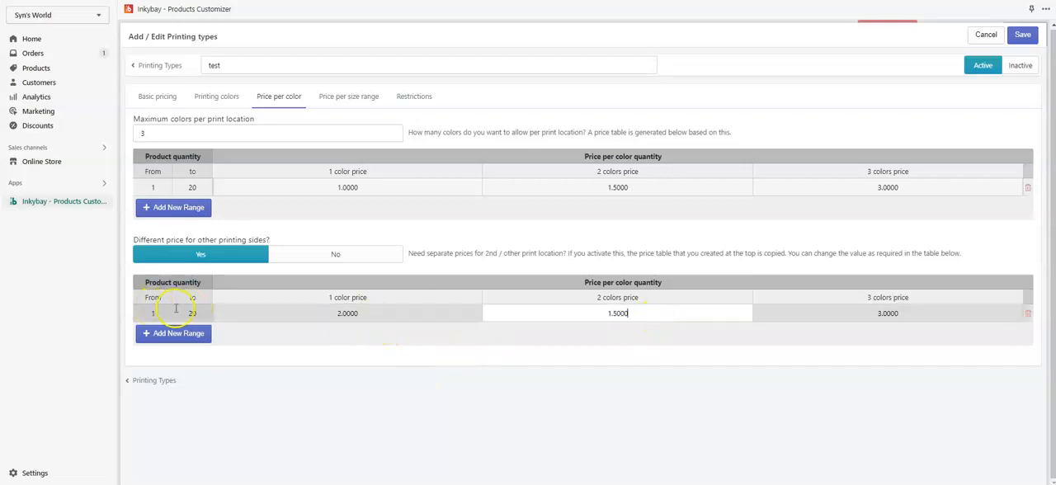
Set the upper product quantity in the other printing sides' color price table to 10.
click(204, 310)
double_click(204, 312)
key(BackSpace)
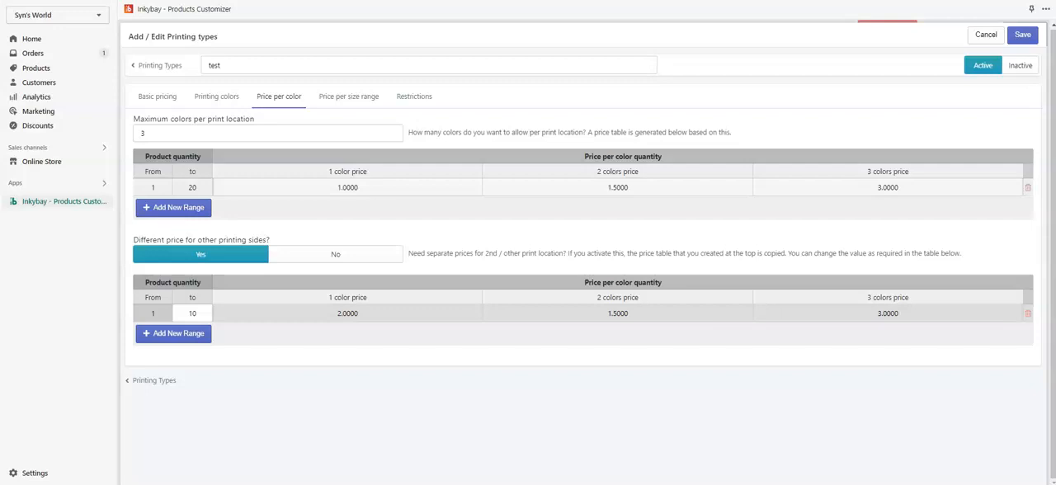
Add a 5 x 5 inch size range to the size-range prices with a product quantity up to 10.
click(359, 106)
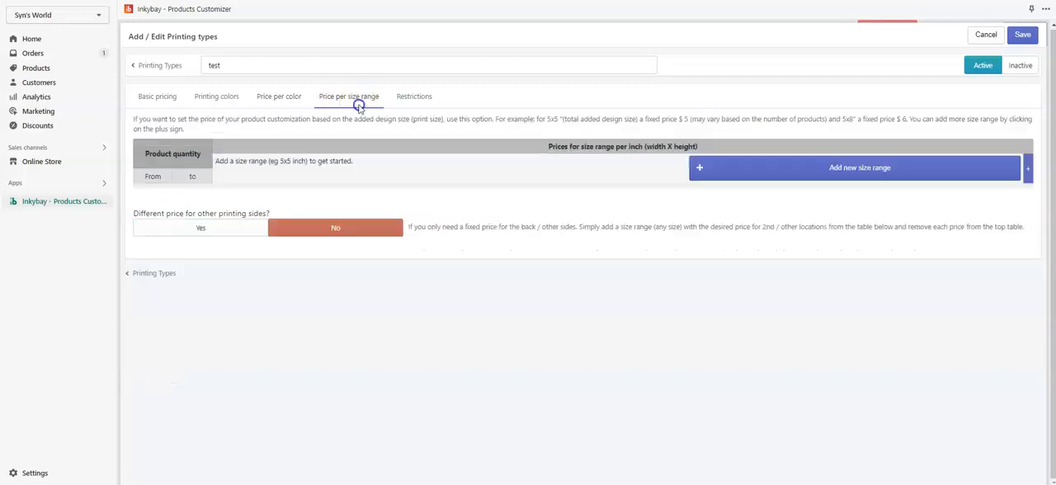
click(873, 173)
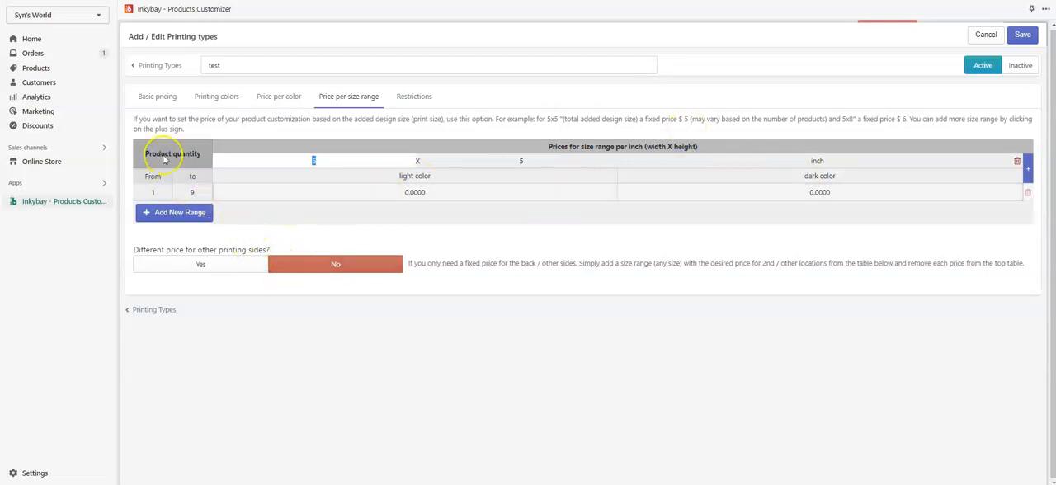
click(244, 158)
click(208, 193)
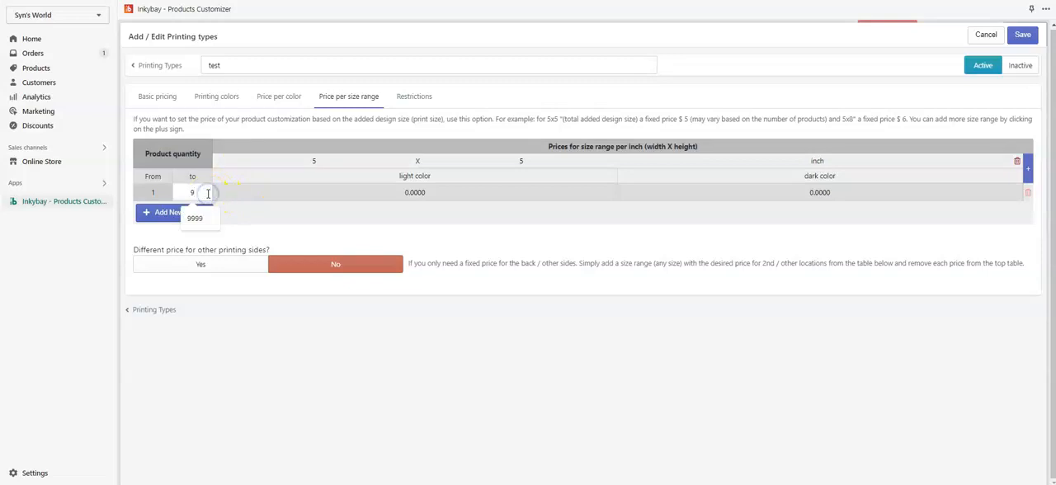
key(BackSpace)
text(10)
key(Tab)
click(541, 236)
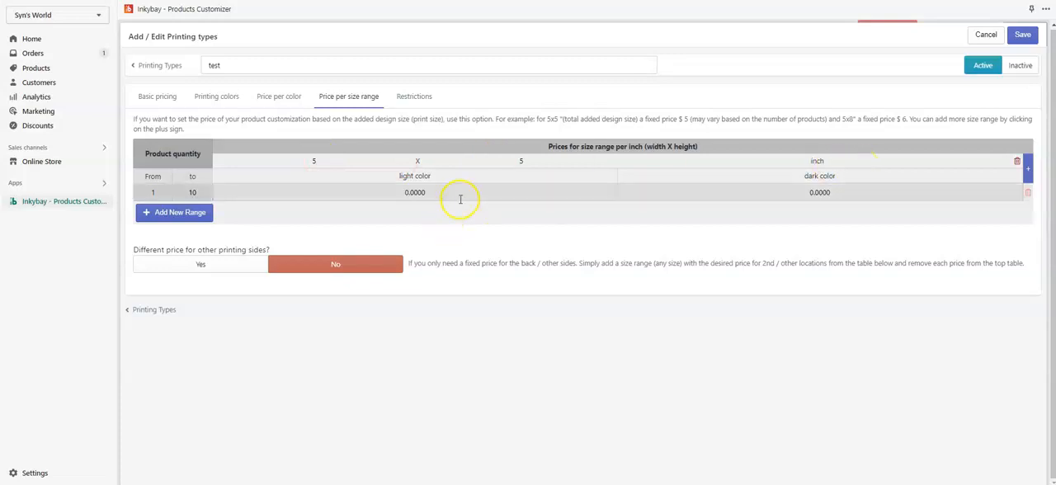
Set the 5 x 5 inch range's price to 3 for light color and 5 for dark color.
click(354, 197)
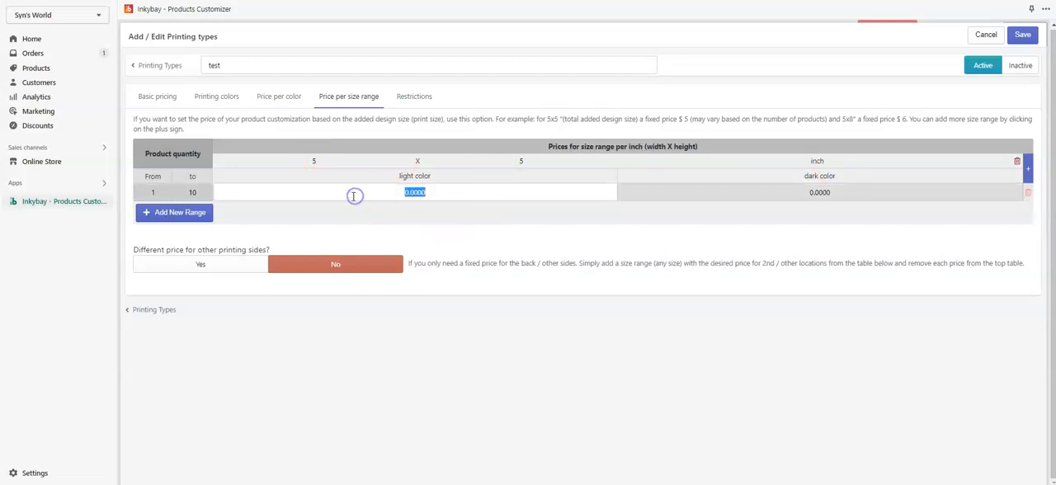
text(3)
click(533, 269)
click(854, 197)
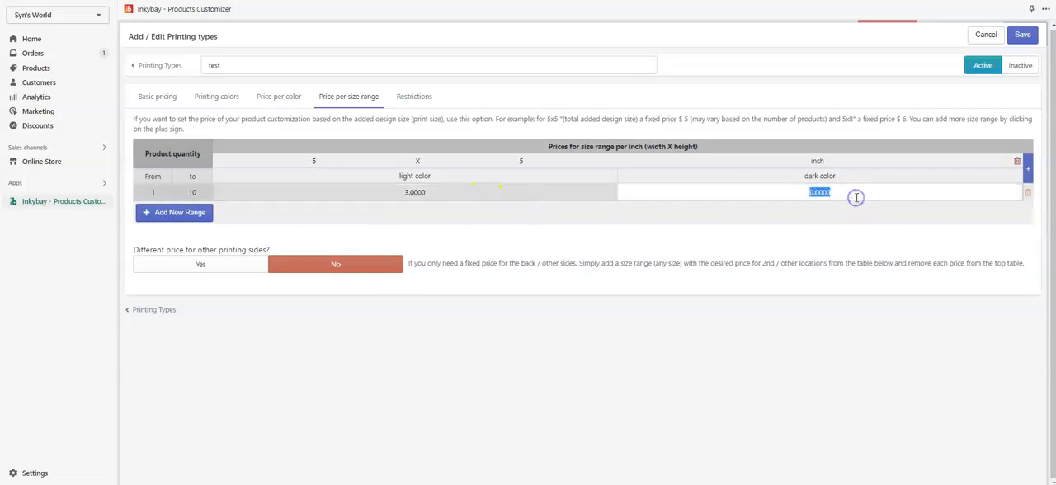
text(5)
click(855, 217)
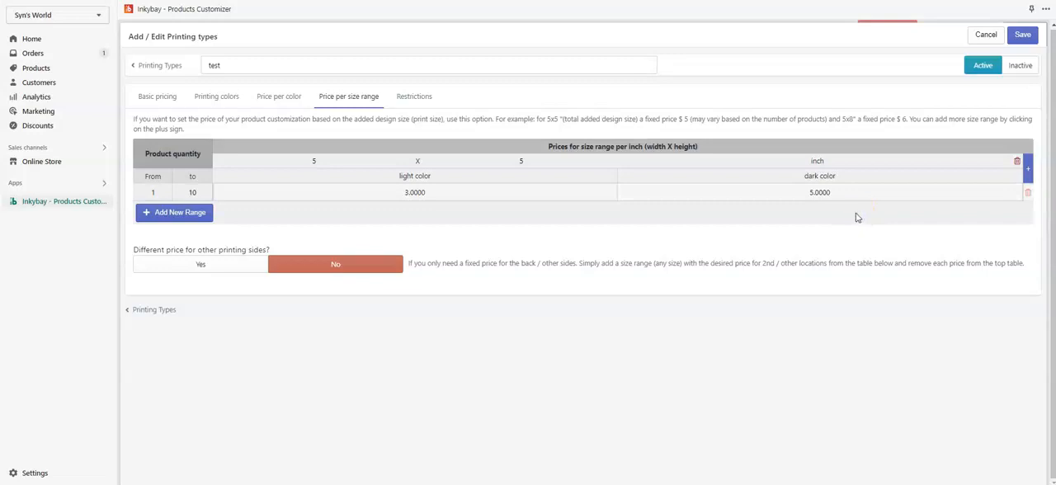
Add a second size range and make it 12 x 10 inches.
click(1031, 178)
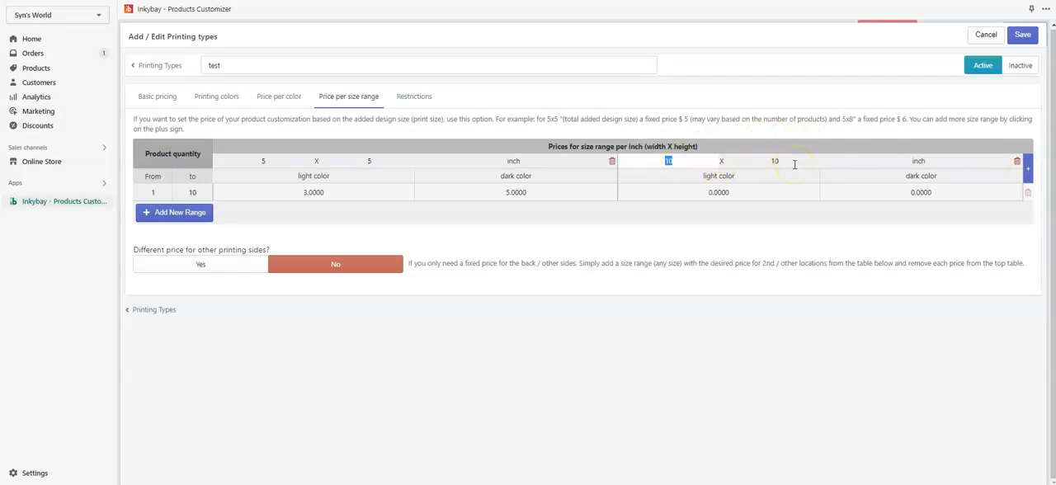
click(692, 164)
drag(692, 164, 664, 164)
text(12)
click(813, 212)
Set the 12 x 10 inch range's price to 2 for light color and 3 for dark color.
click(746, 192)
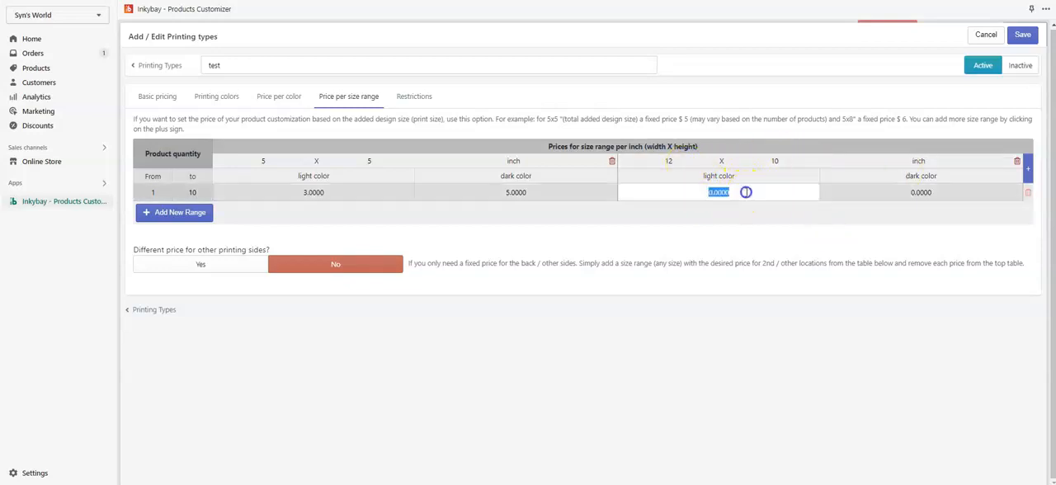
text(2)
click(959, 195)
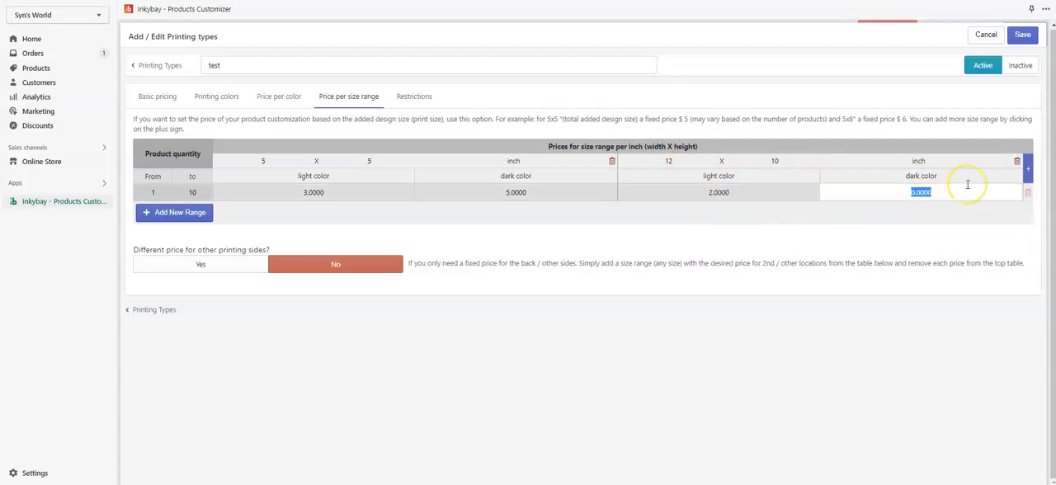
text(3)
click(941, 226)
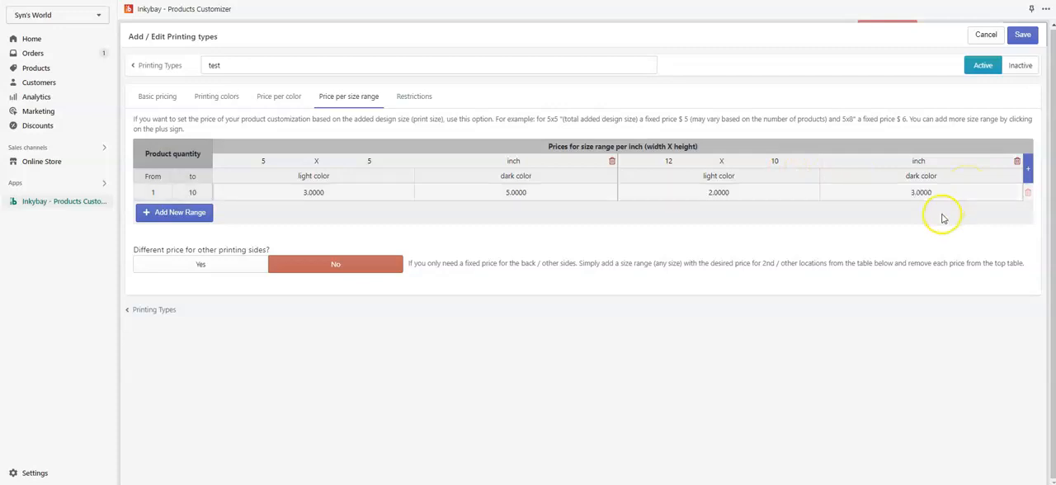
Activate different size-range prices for other printing sides and open their 5 x 5 inch light color price for editing.
click(211, 265)
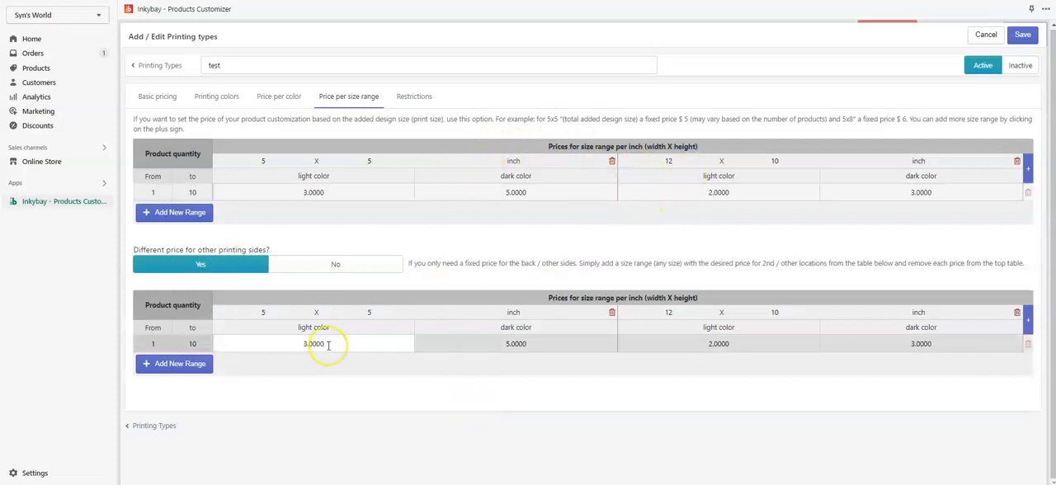
click(283, 345)
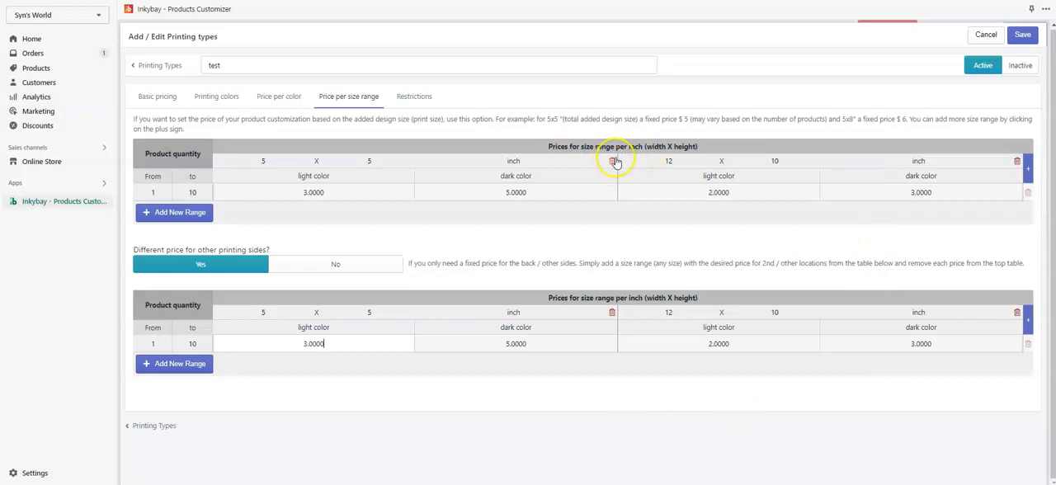
Remove the 5 x 5 inch size range from the main price table, above the prices for other printing sides.
click(613, 162)
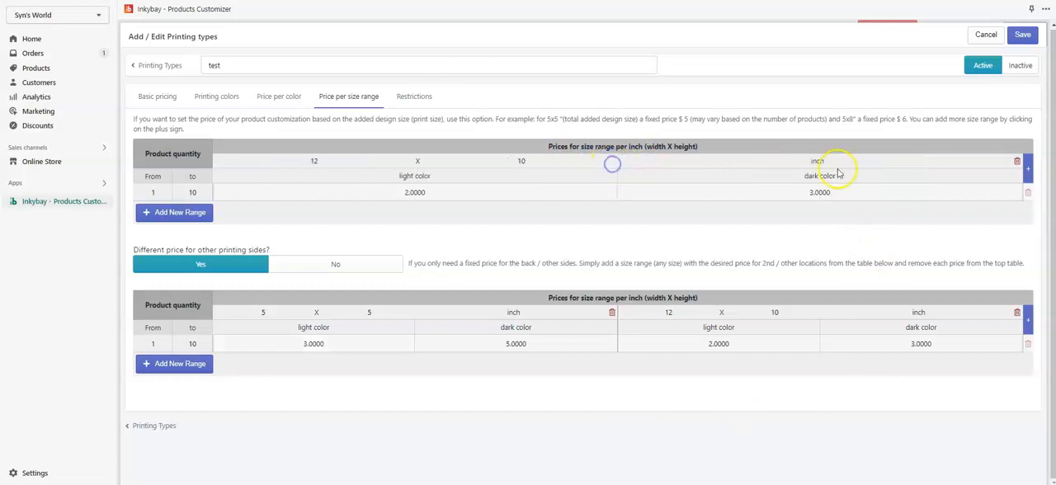
In the printing type's restrictions, set the minimum product quantity to 10.
click(416, 98)
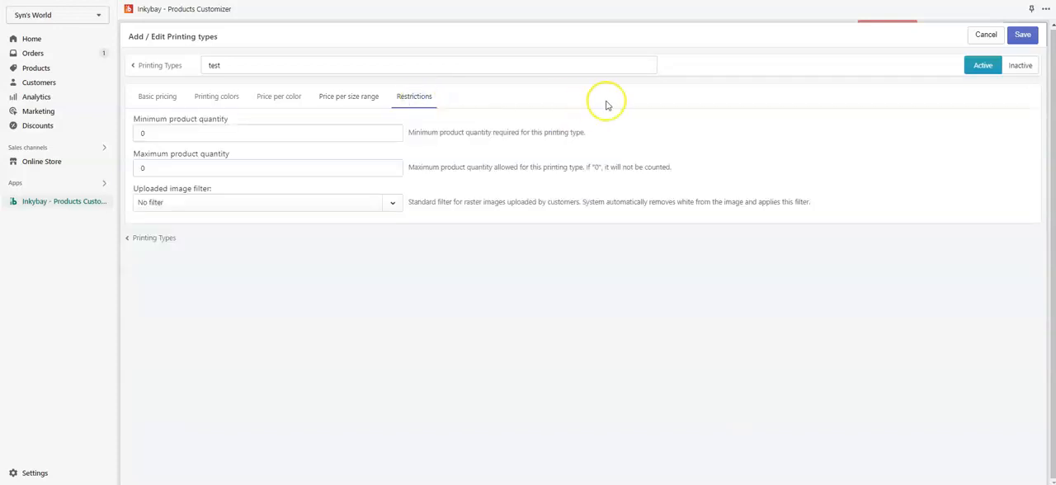
click(158, 131)
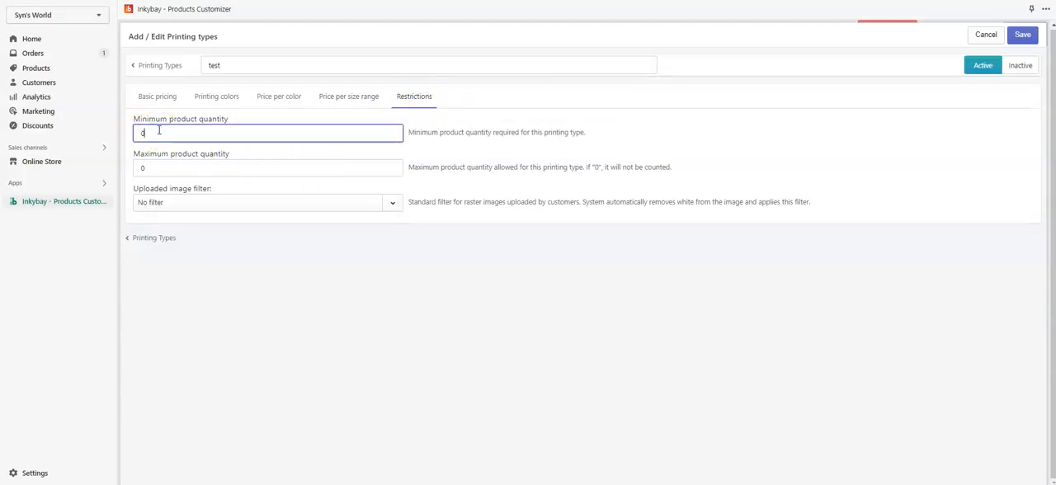
key(BackSpace)
text(10)
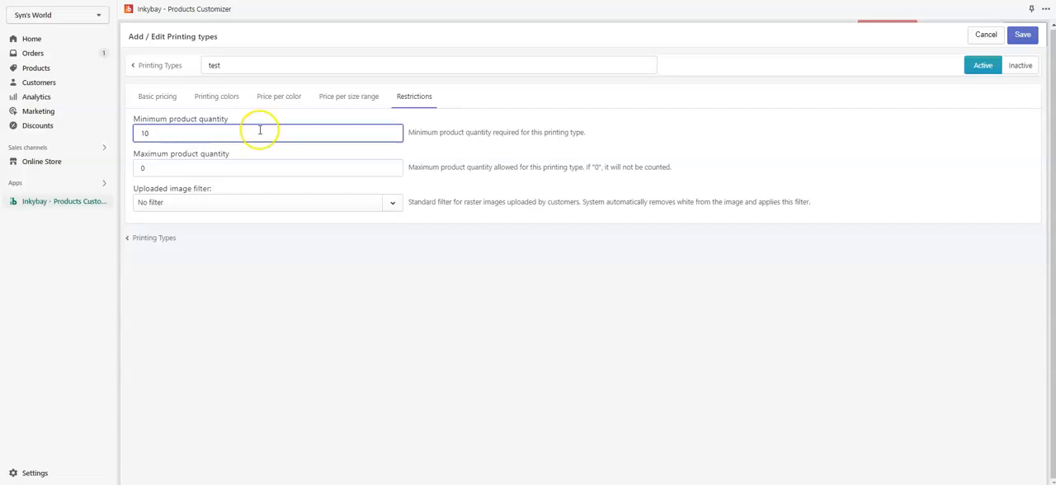
click(427, 146)
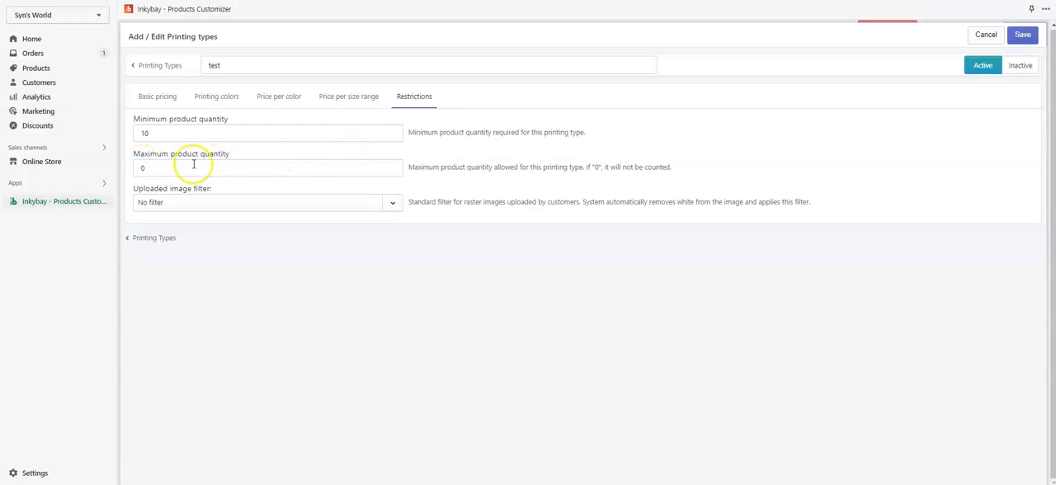
Set the maximum product quantity allowed for the printing type to 50.
click(296, 173)
text(5)
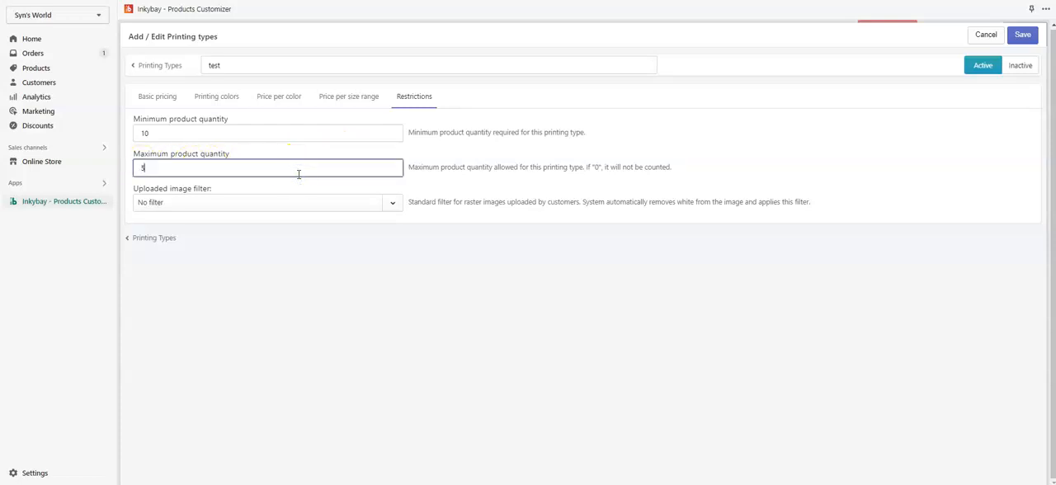
click(476, 170)
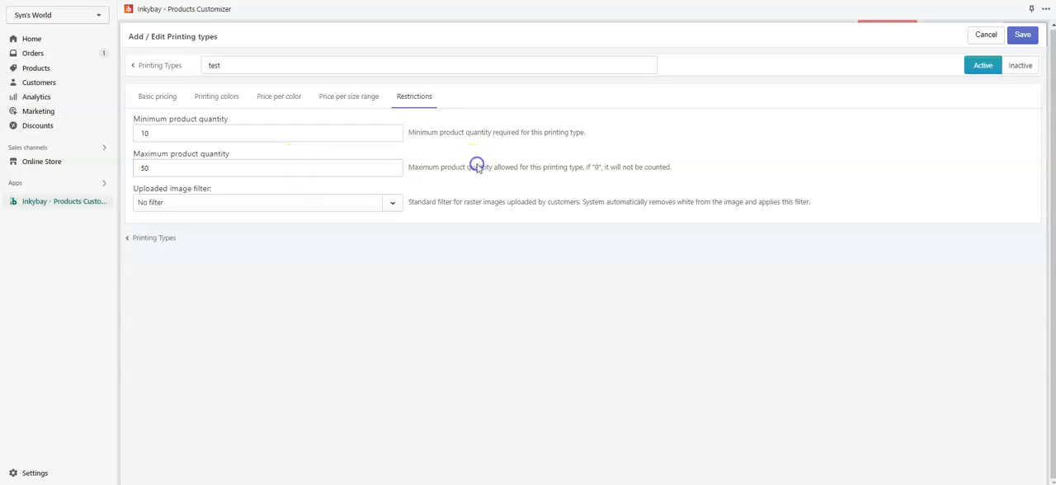
click(552, 168)
Reset the maximum product quantity to 0 so that no upper limit is counted.
double_click(142, 169)
text(0)
click(348, 157)
Set the uploaded image filter to Eedge and save the printing type.
click(205, 203)
click(206, 291)
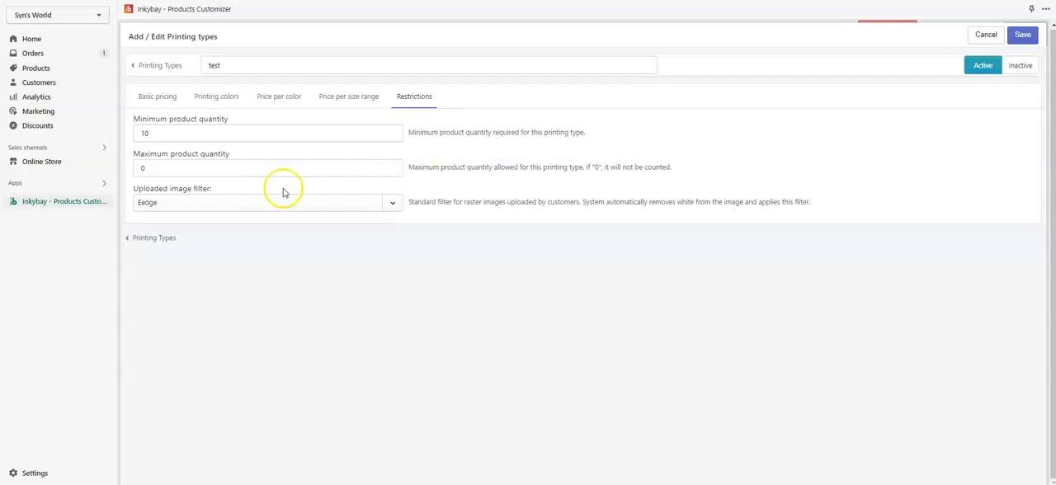
click(1019, 38)
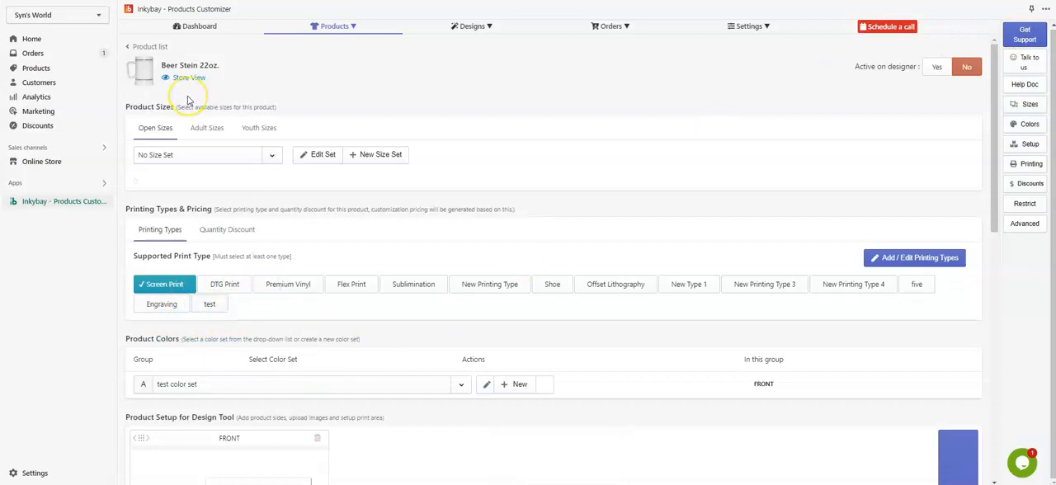
Add the test printing type to the supported print types of the Beer Stein 22oz. product.
click(213, 309)
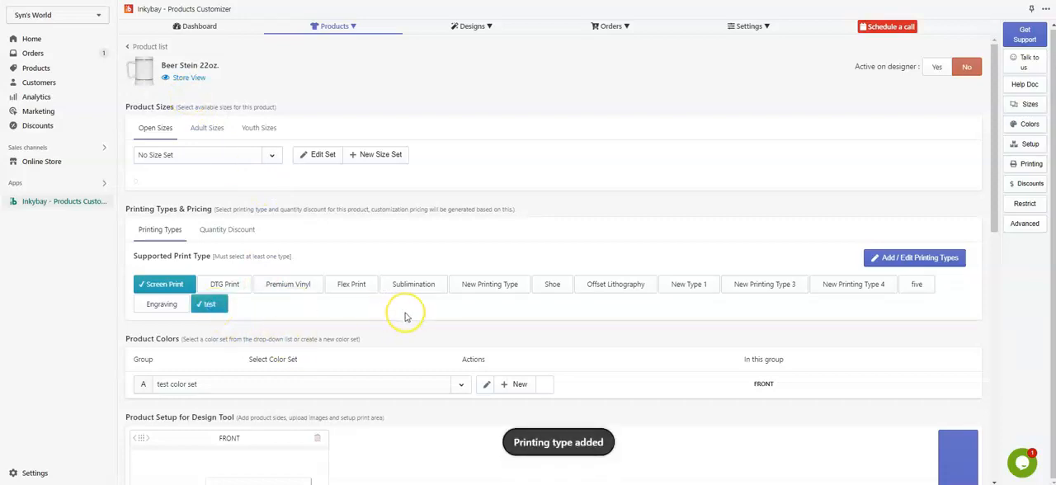